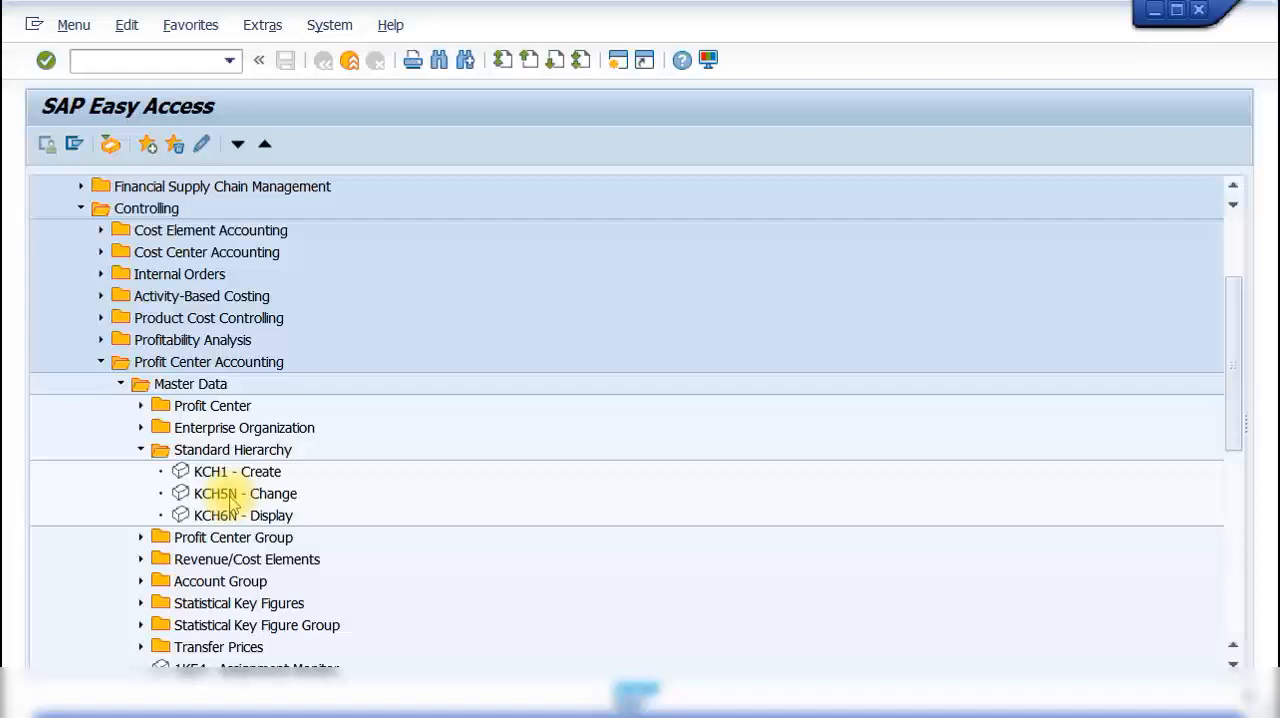
Step: Open the standard hierarchy for profit centers in change mode and add a new group at the same level as XE
double_click(231, 494)
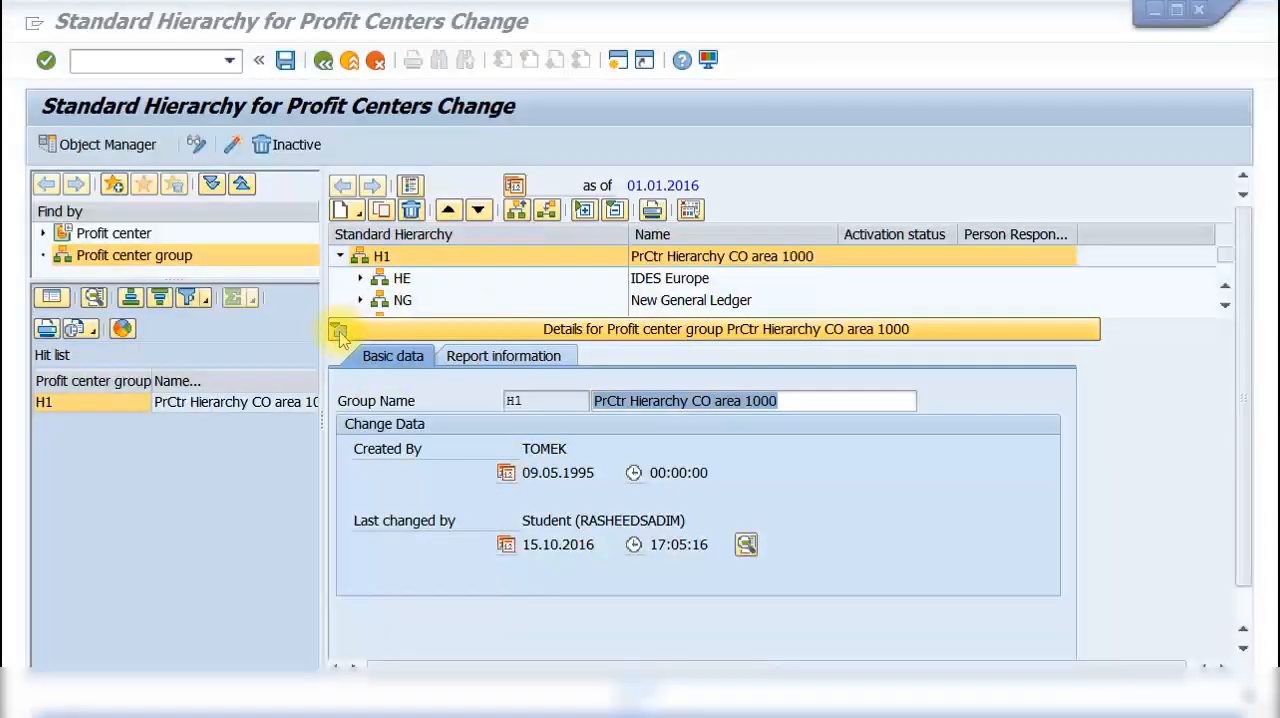
click(338, 330)
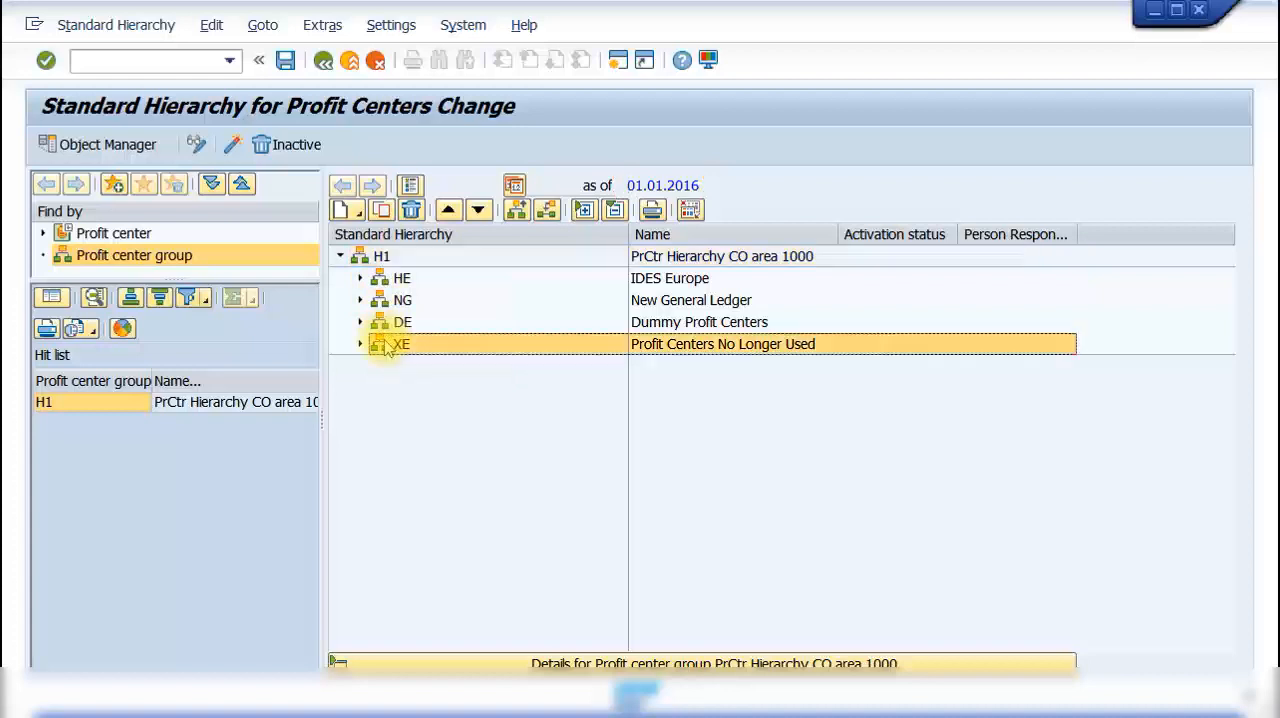
click(389, 345)
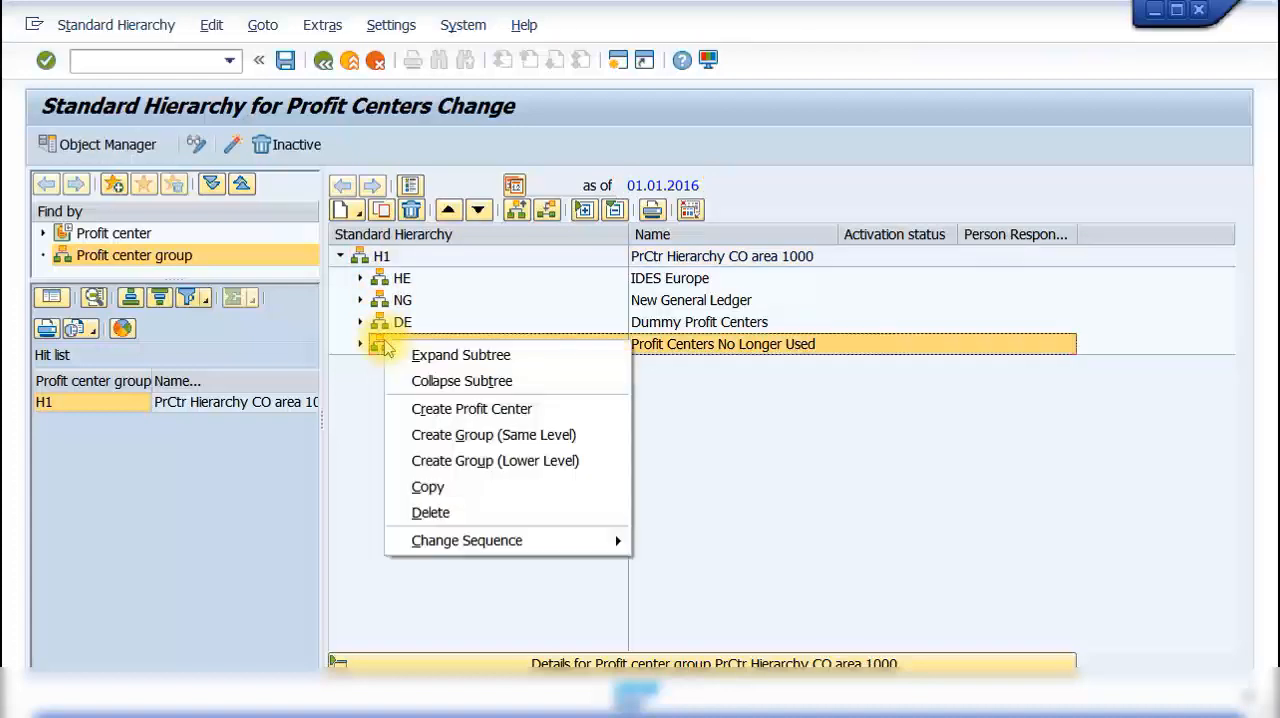
right_click(389, 345)
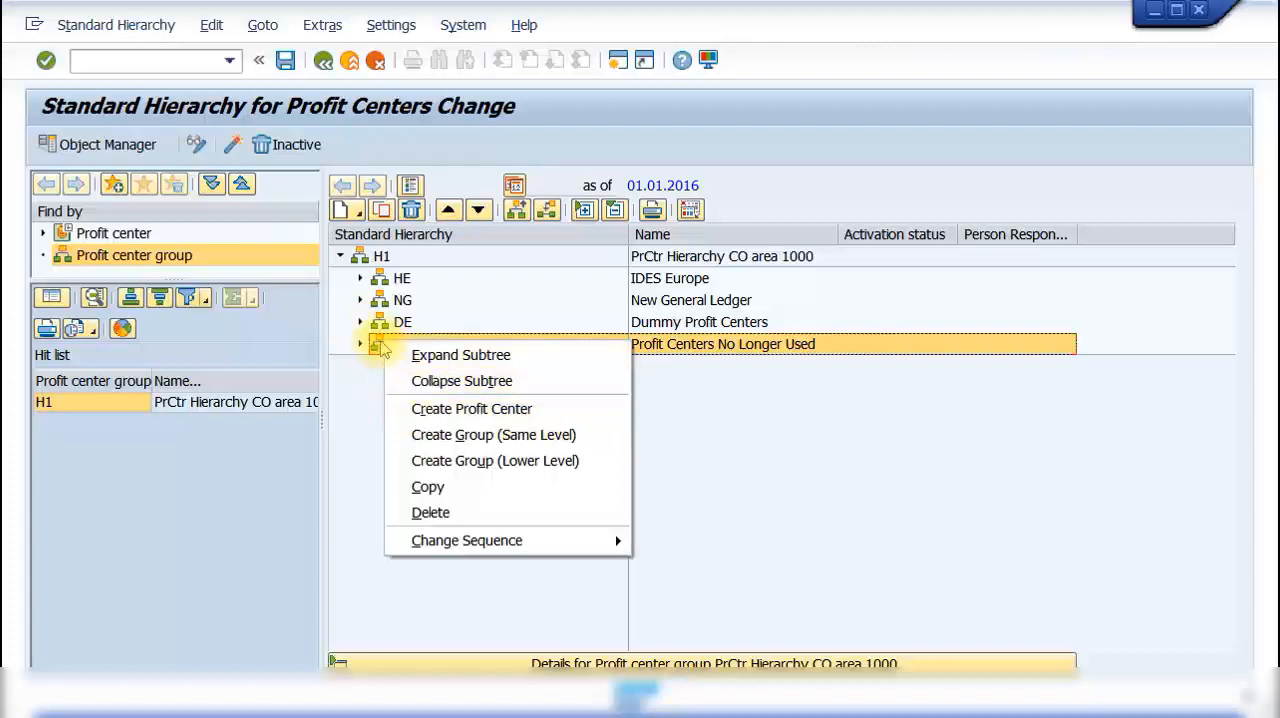
click(484, 440)
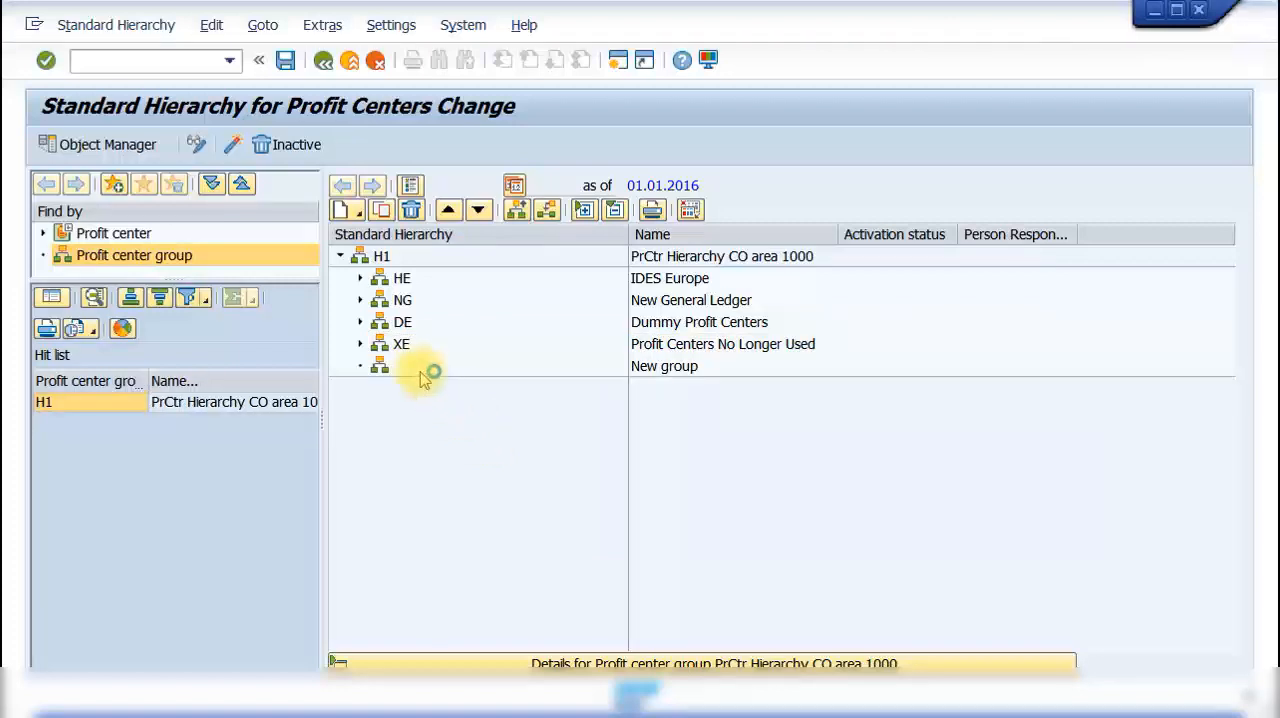
Step: Name the new profit center group TEST with the description TEST GROUP
double_click(414, 368)
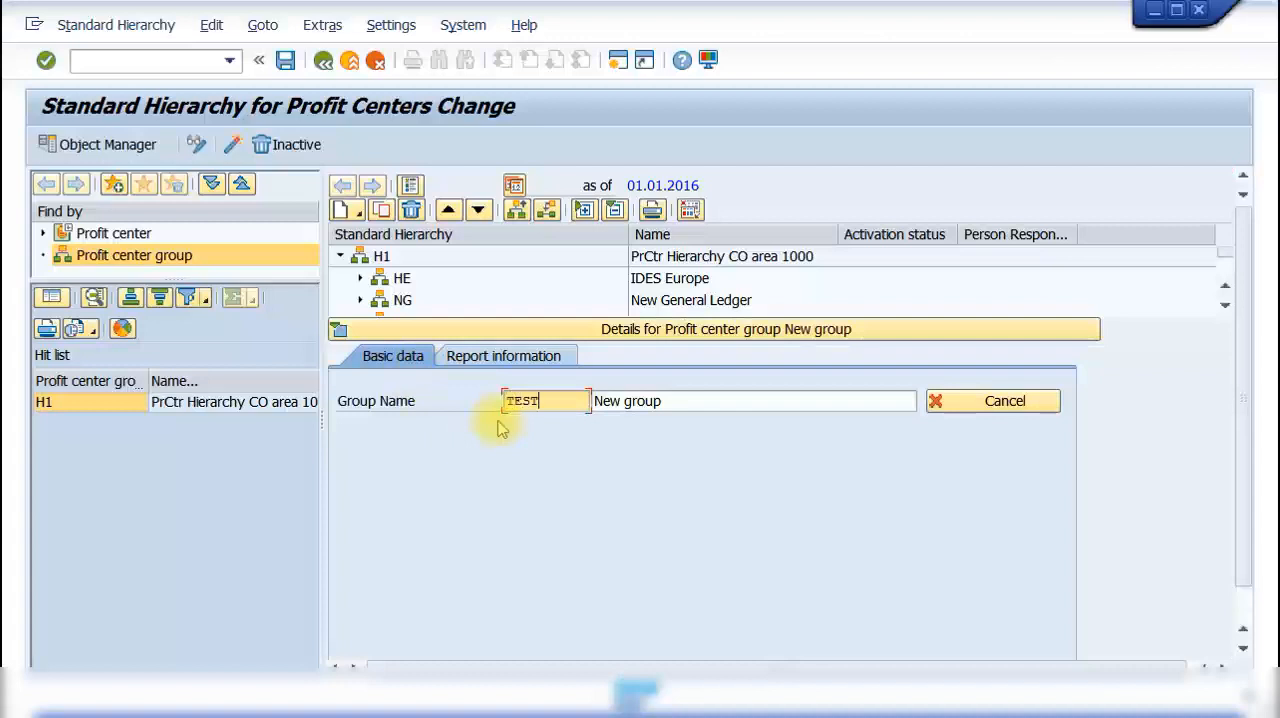
key(Tab)
text(T)
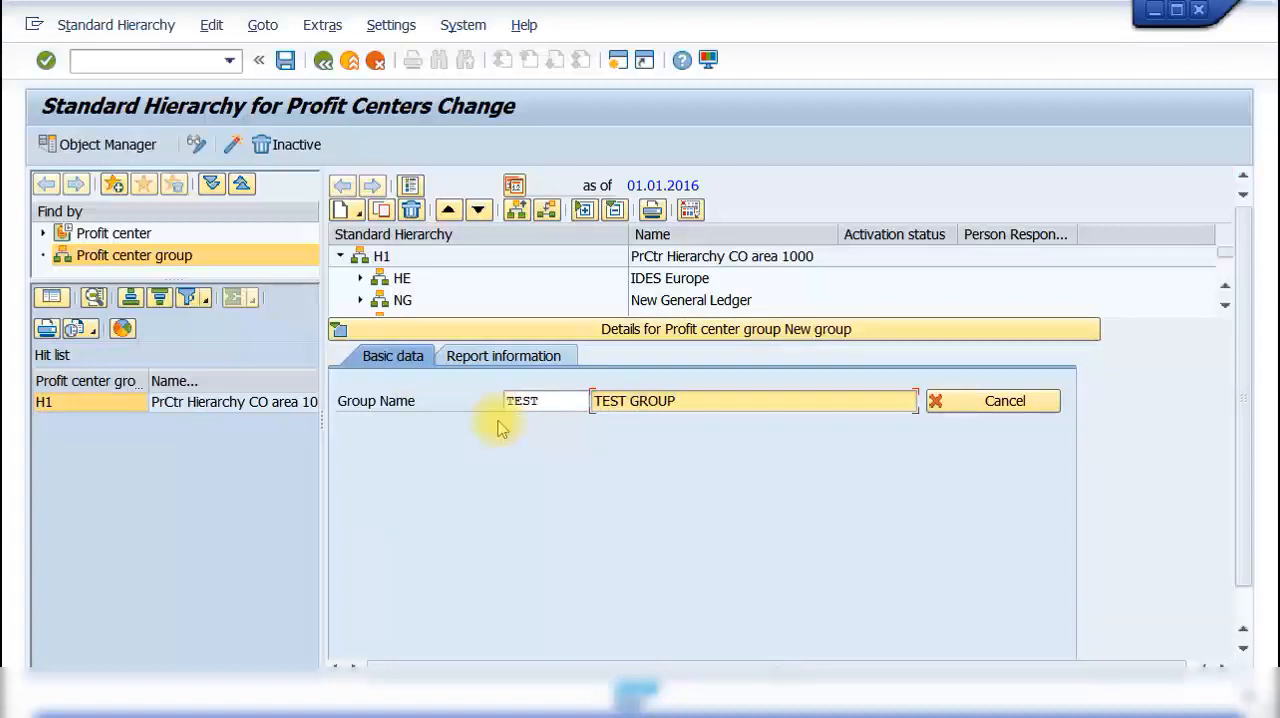
key(Return)
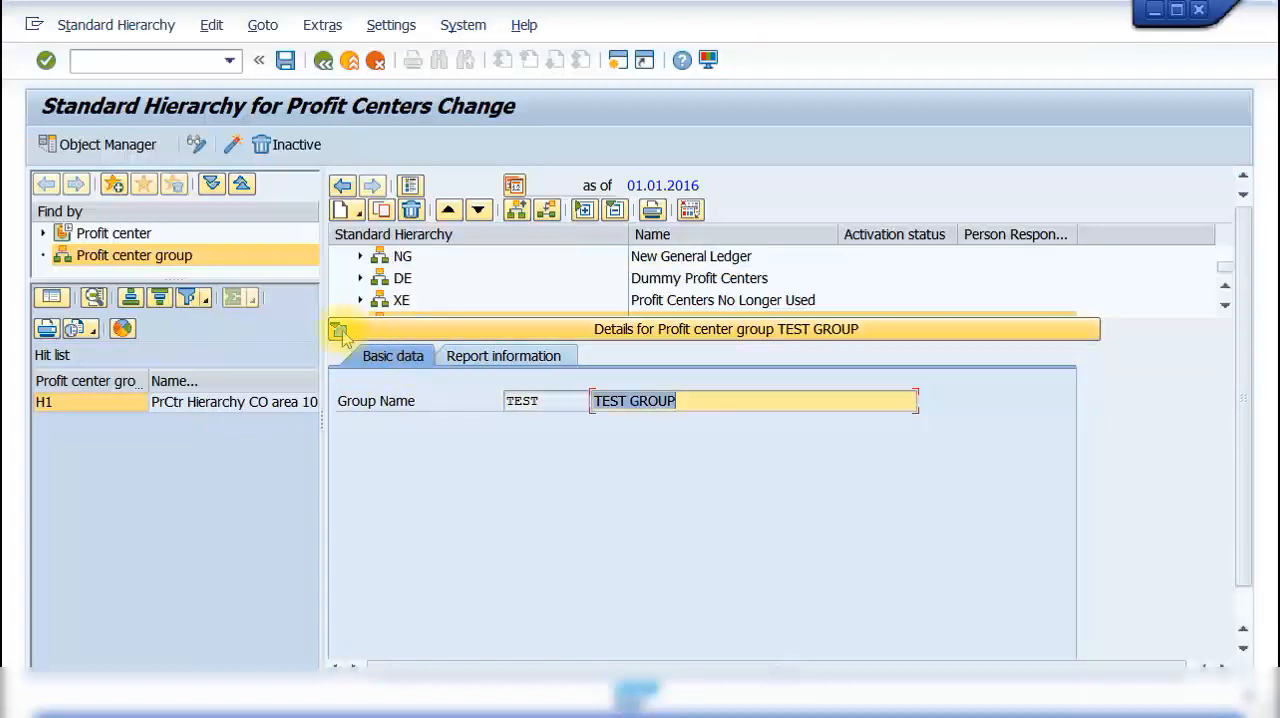
click(339, 331)
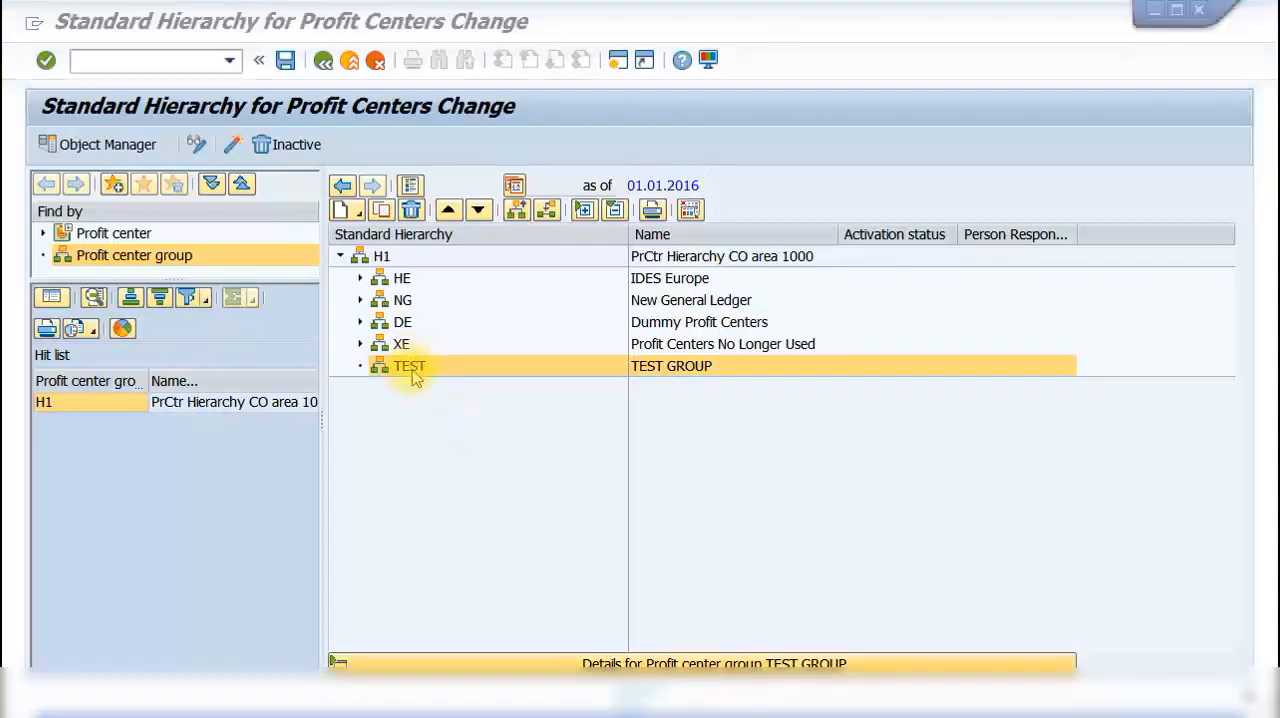
Step: Create profit center A100 under the TEST group with Cars as its name and long text
right_click(413, 372)
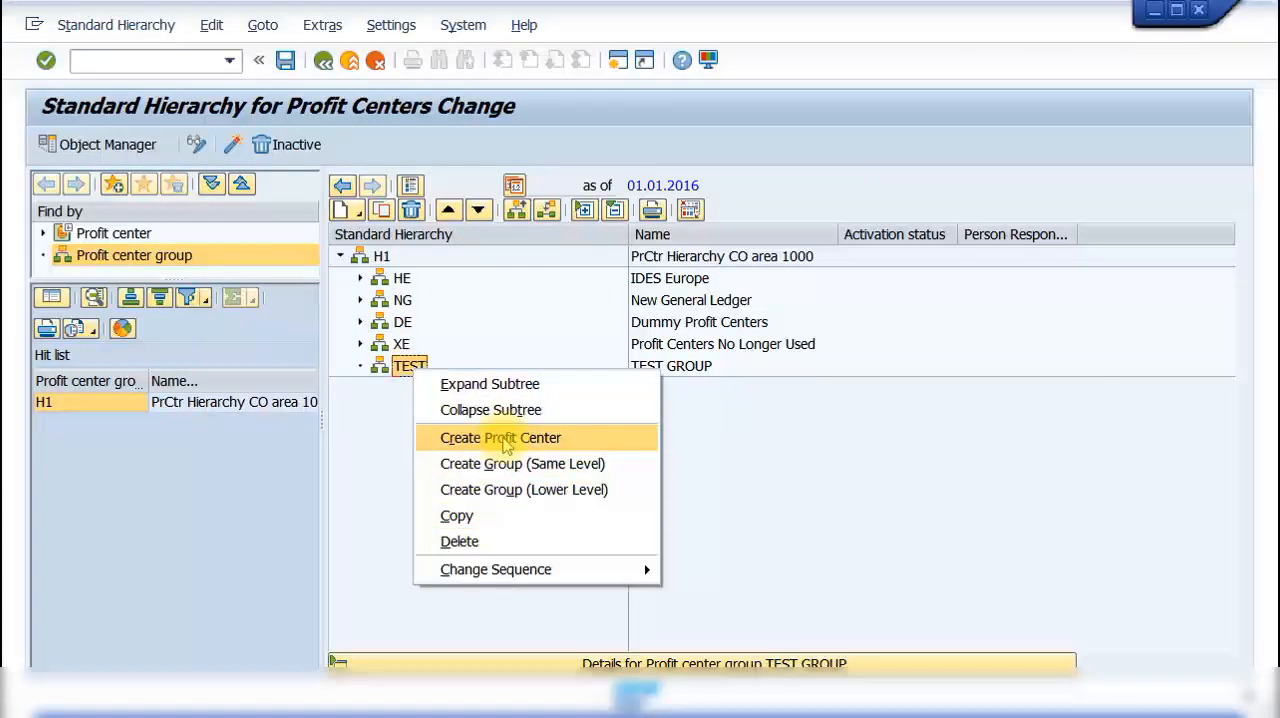
click(505, 440)
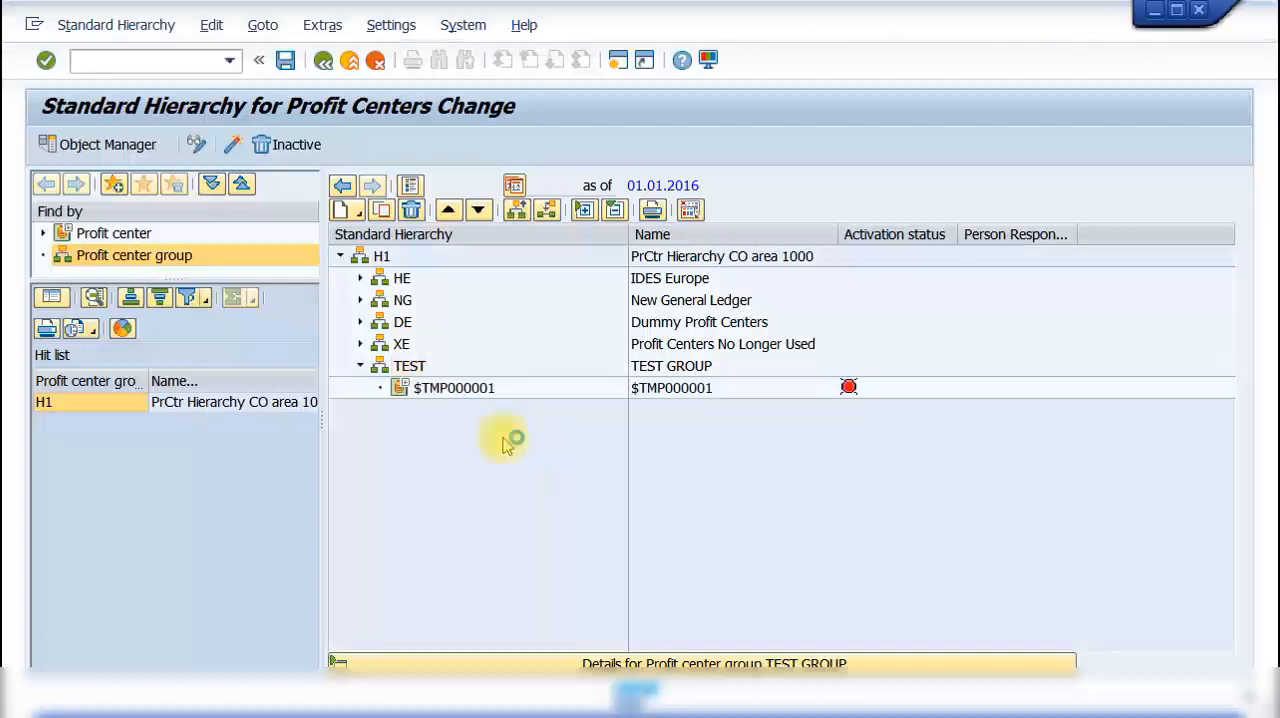
click(719, 396)
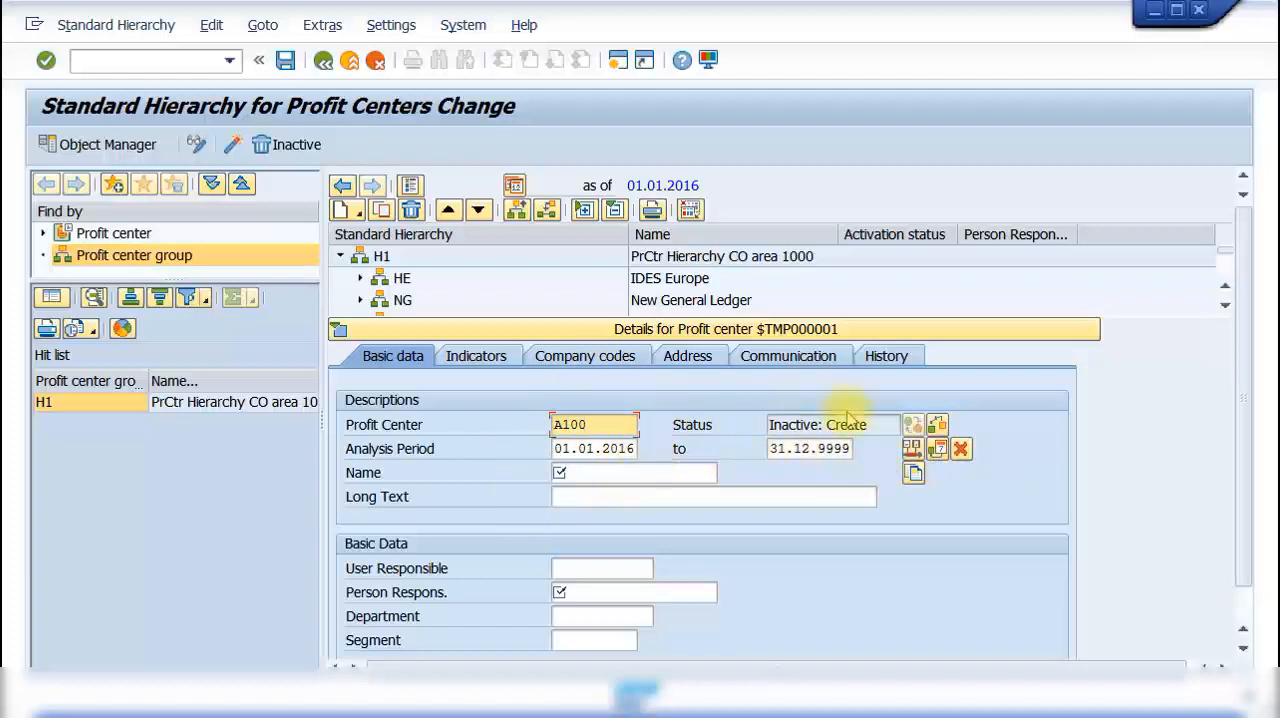
click(623, 476)
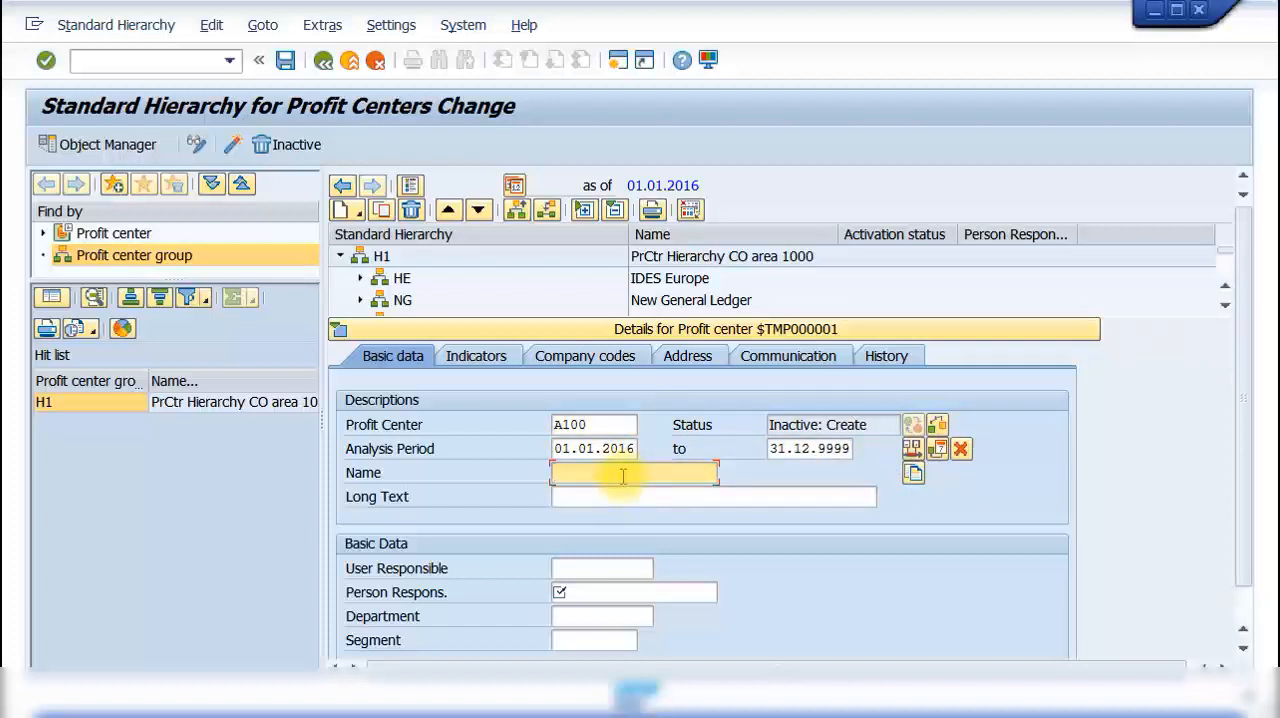
text(Cars)
key(Tab)
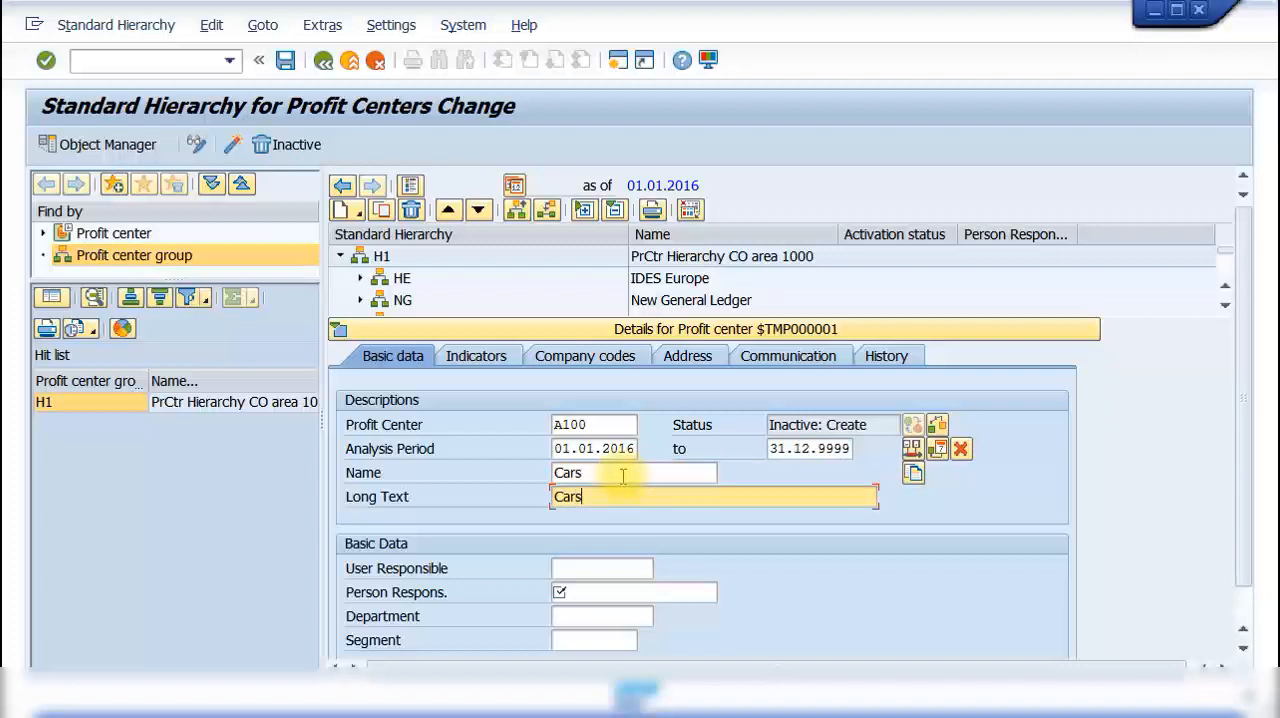
Step: Enter the responsible person's full name in the basic data of profit center A100
scroll(635, 465, down, 1)
click(586, 558)
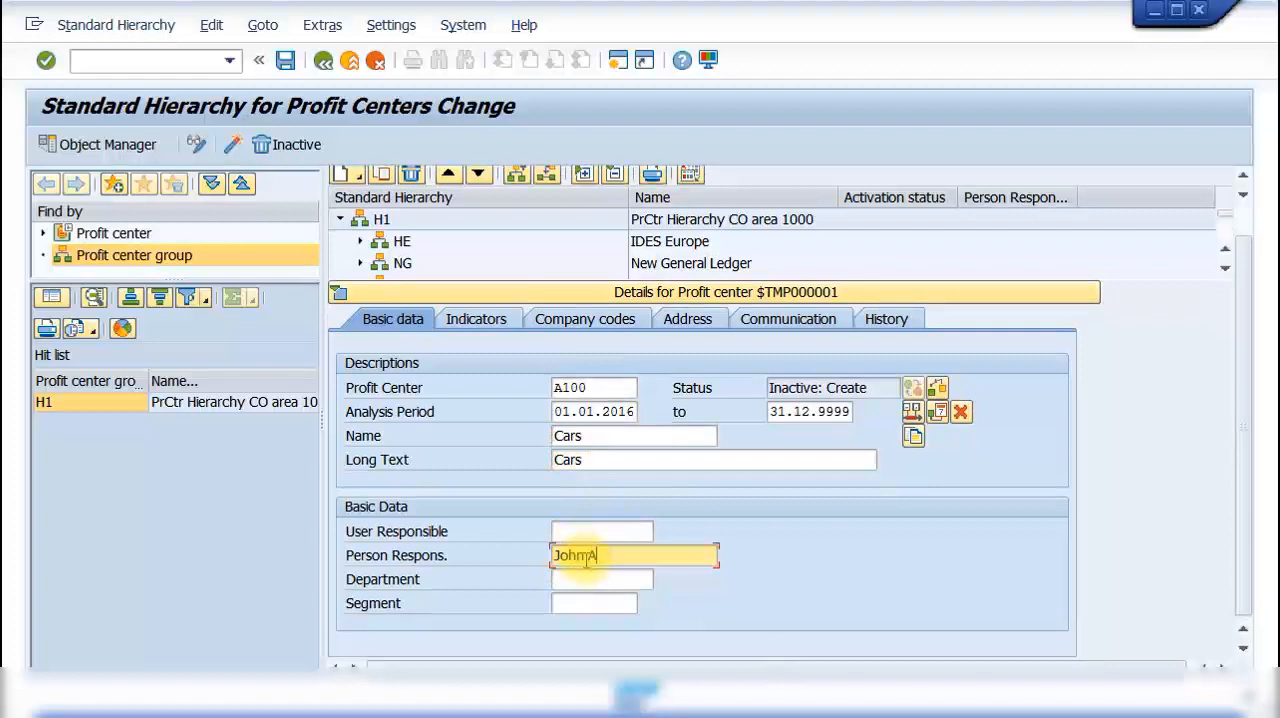
text(JohnAdams)
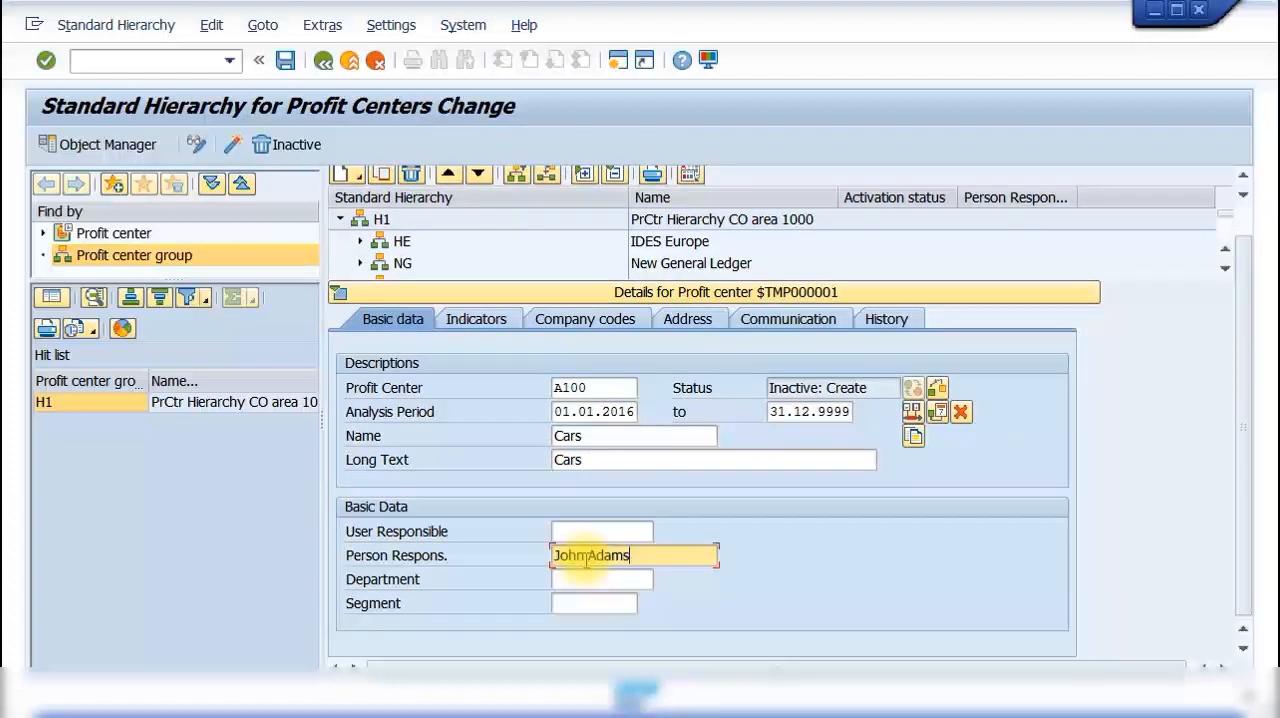
click(587, 556)
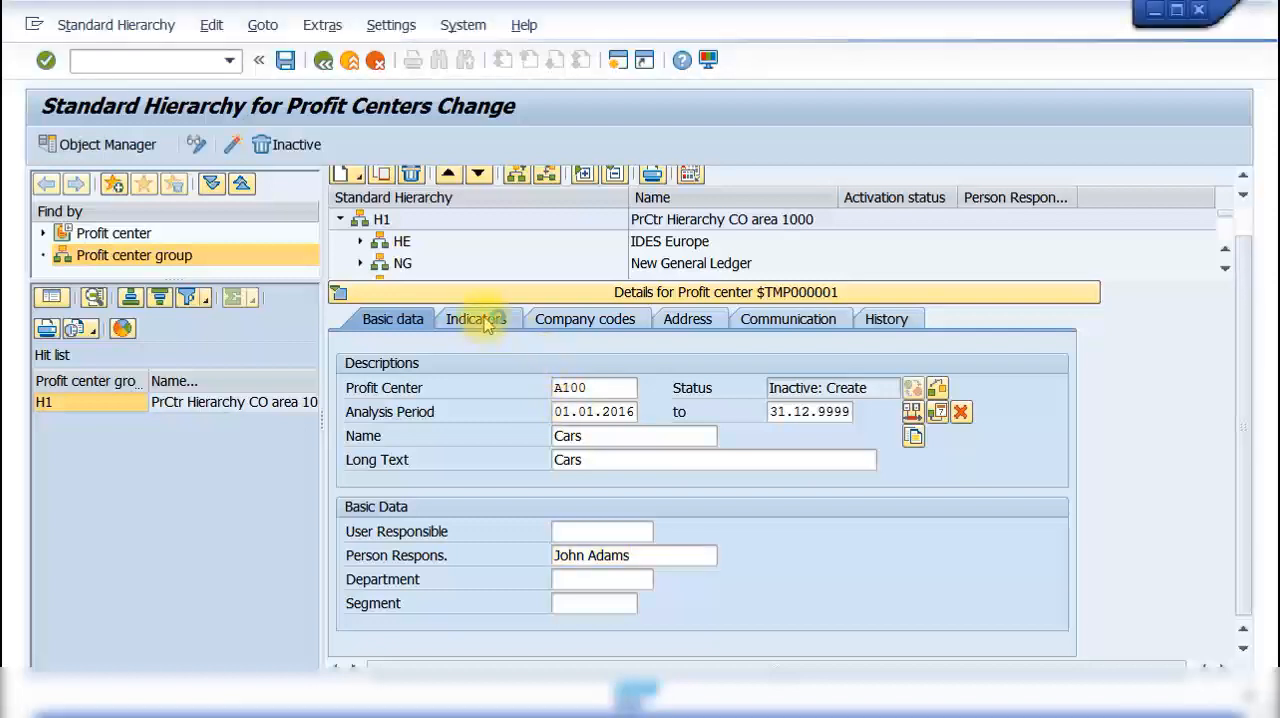
Step: Review the indicators and the company code assignments of the Cars profit center
click(483, 320)
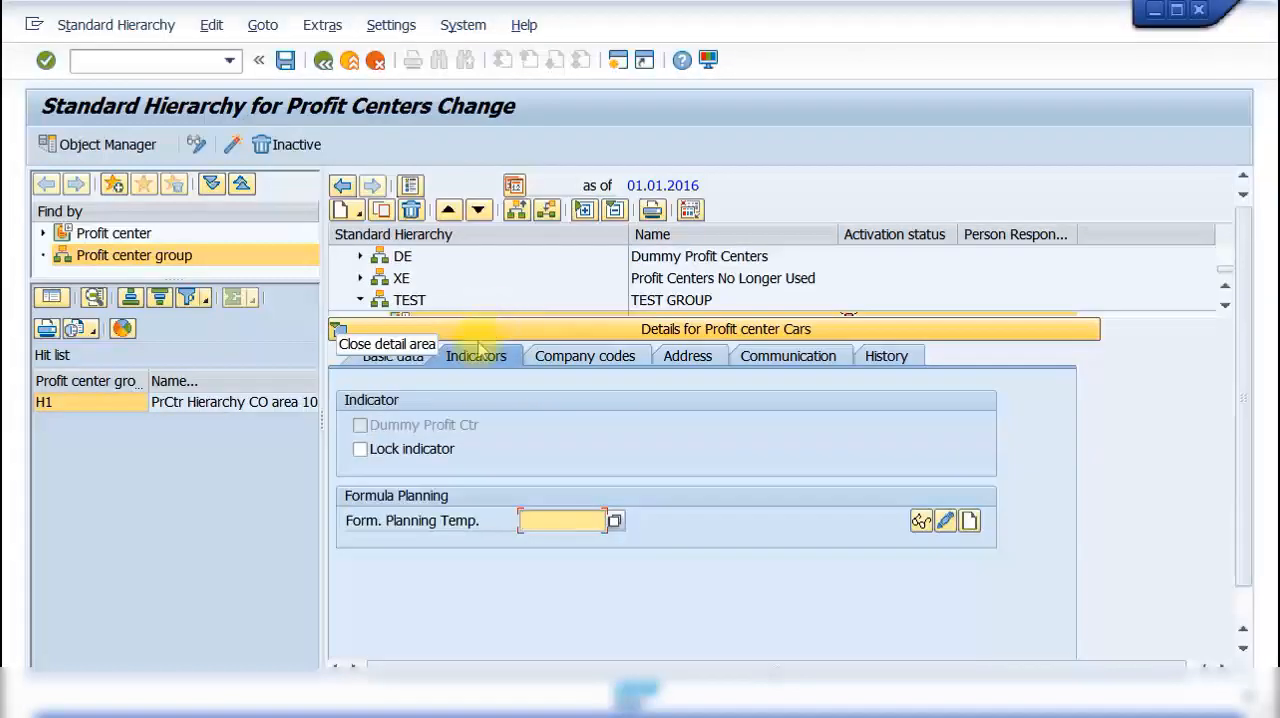
click(372, 452)
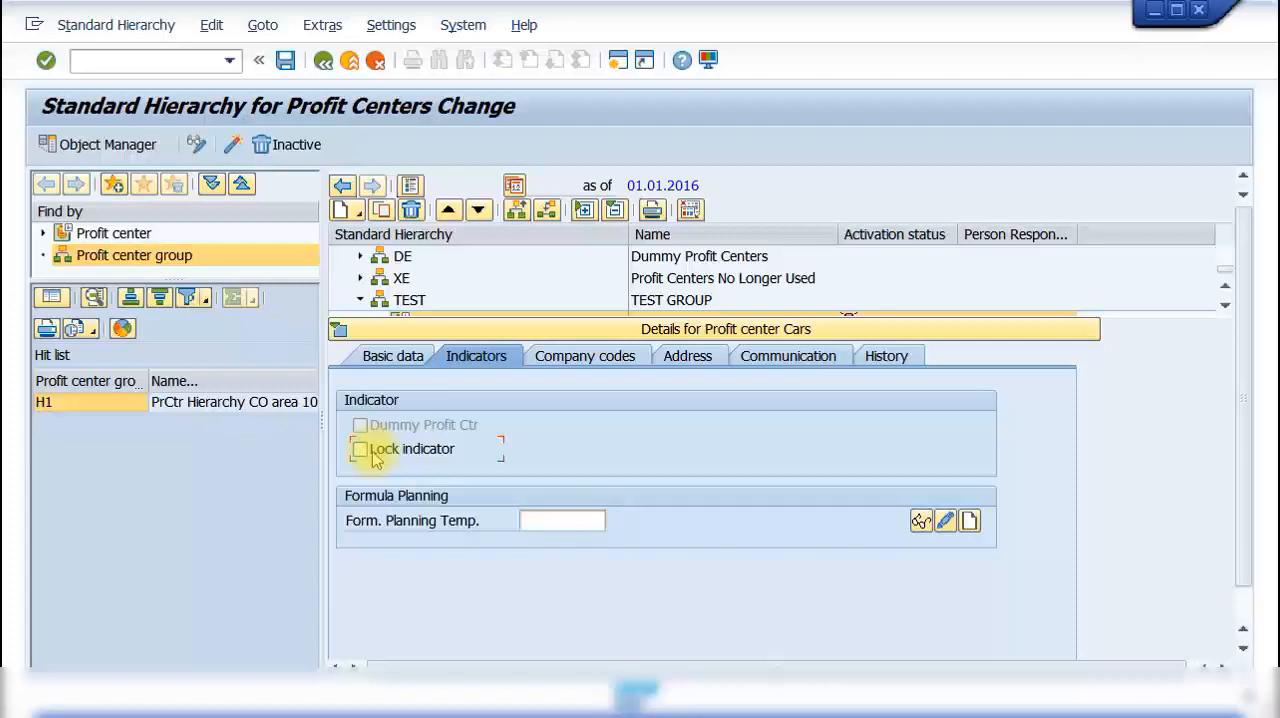
click(597, 358)
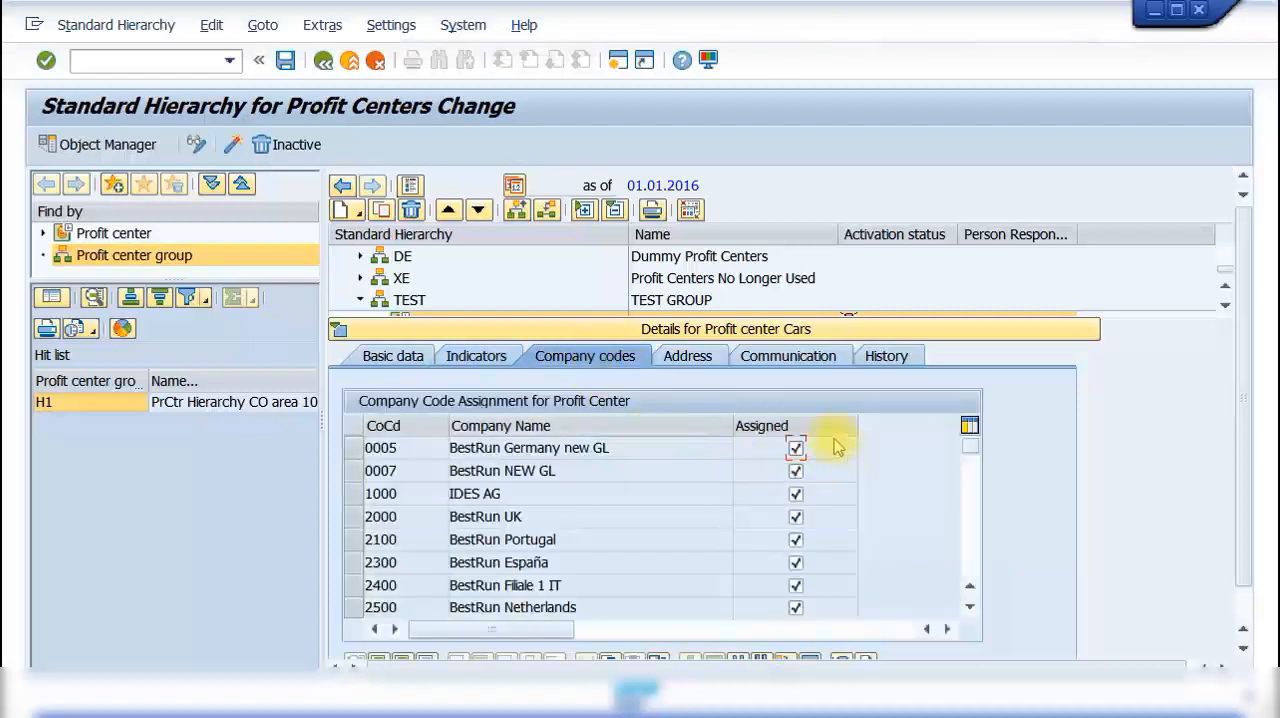
scroll(838, 465, down, 3)
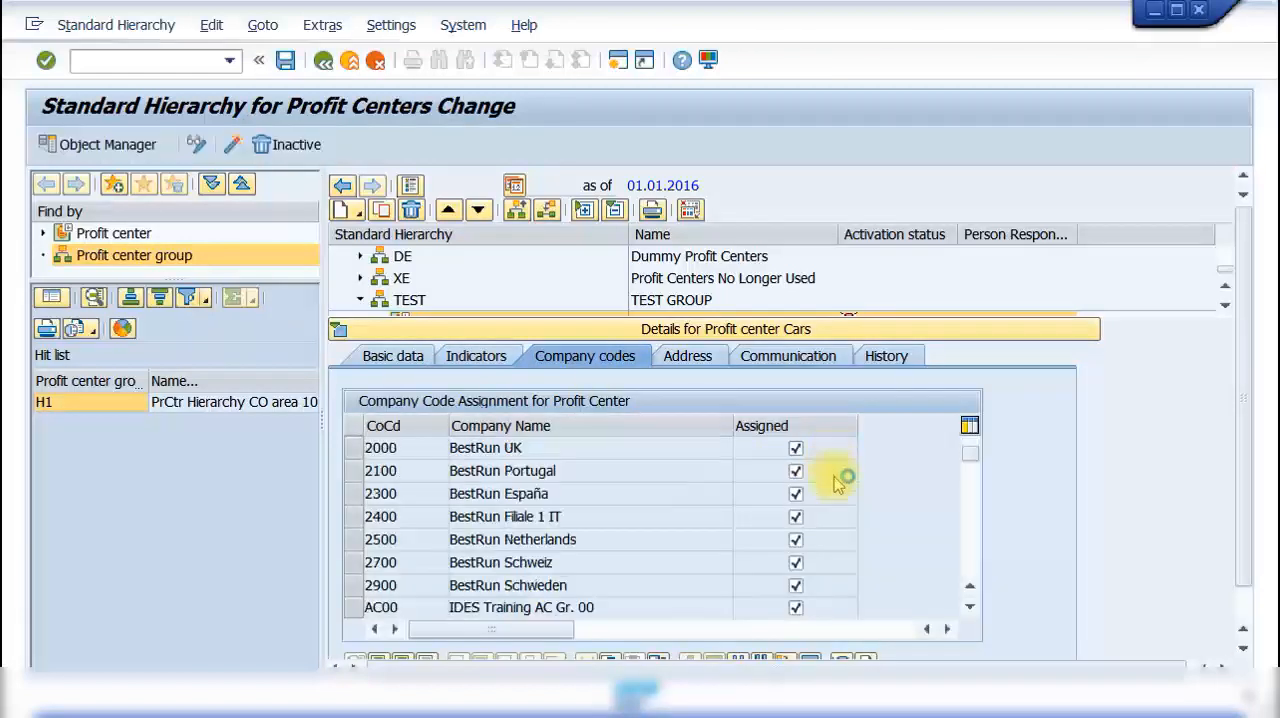
scroll(838, 487, down, 3)
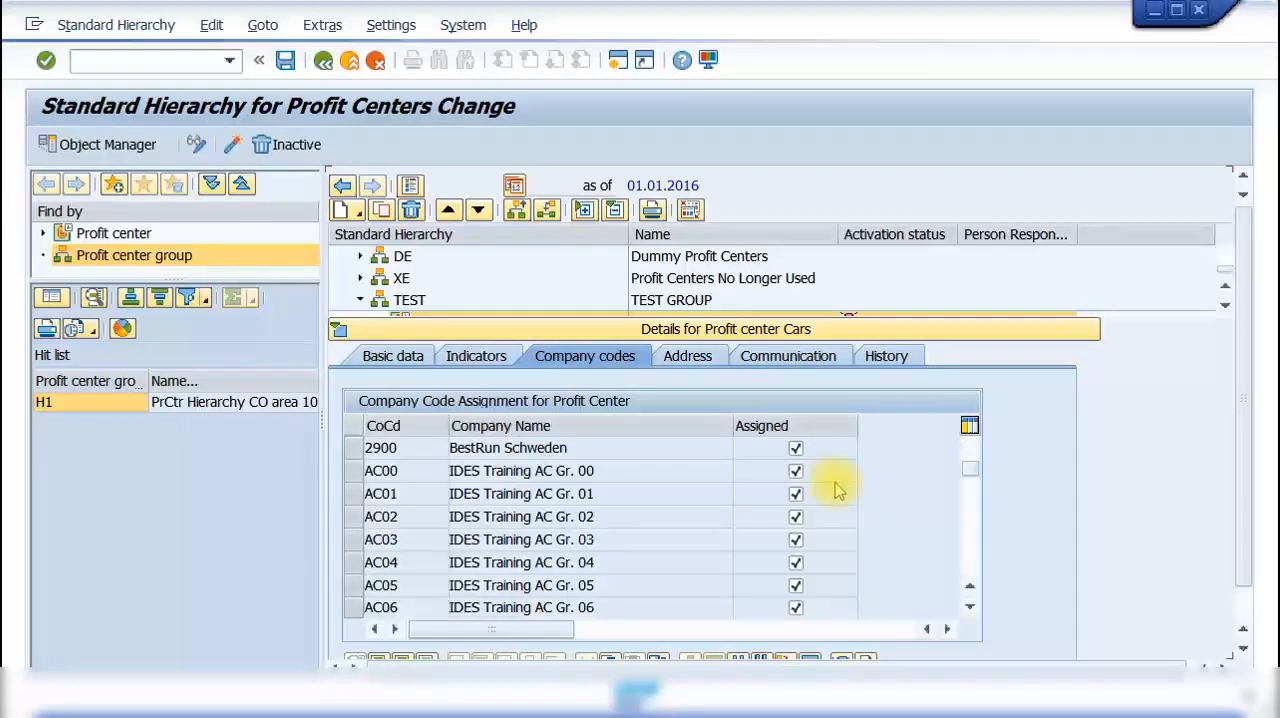
scroll(838, 487, down, 3)
scroll(836, 486, down, 2)
scroll(975, 505, down, 3)
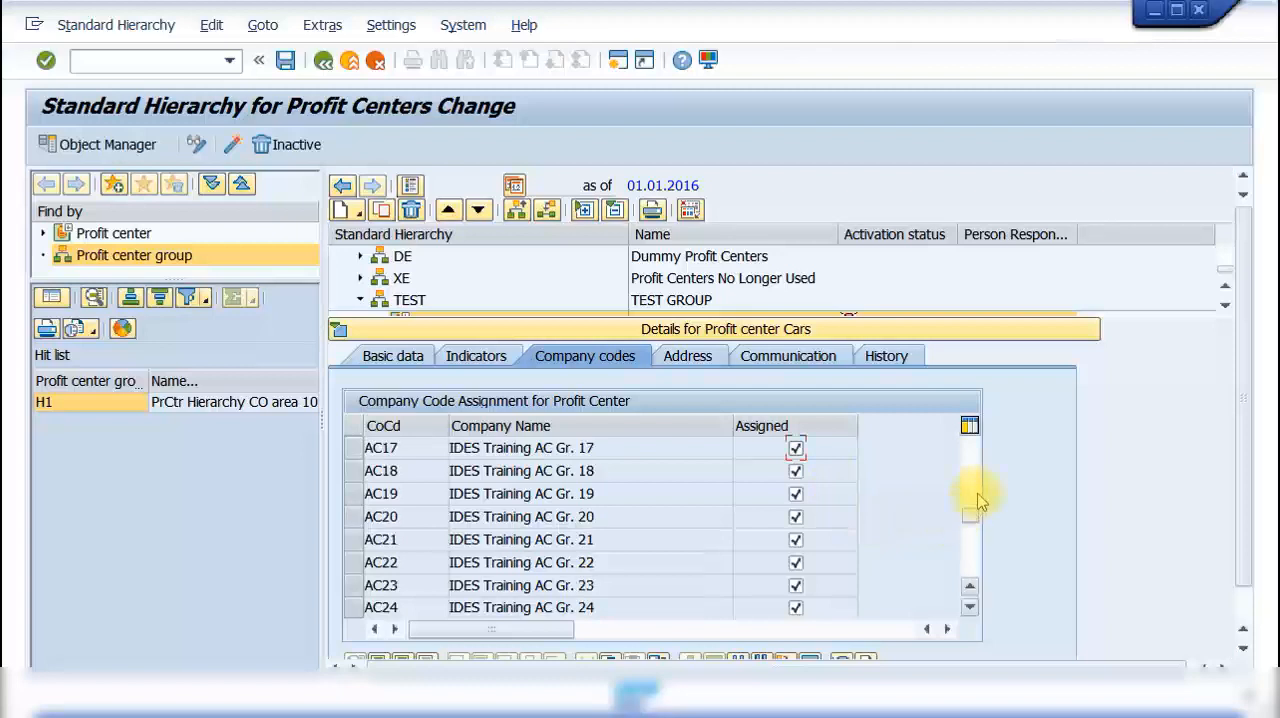
Step: Unassign company codes 0005, 0007, 2000 and 2100 from the Cars profit center
drag(971, 522, 969, 455)
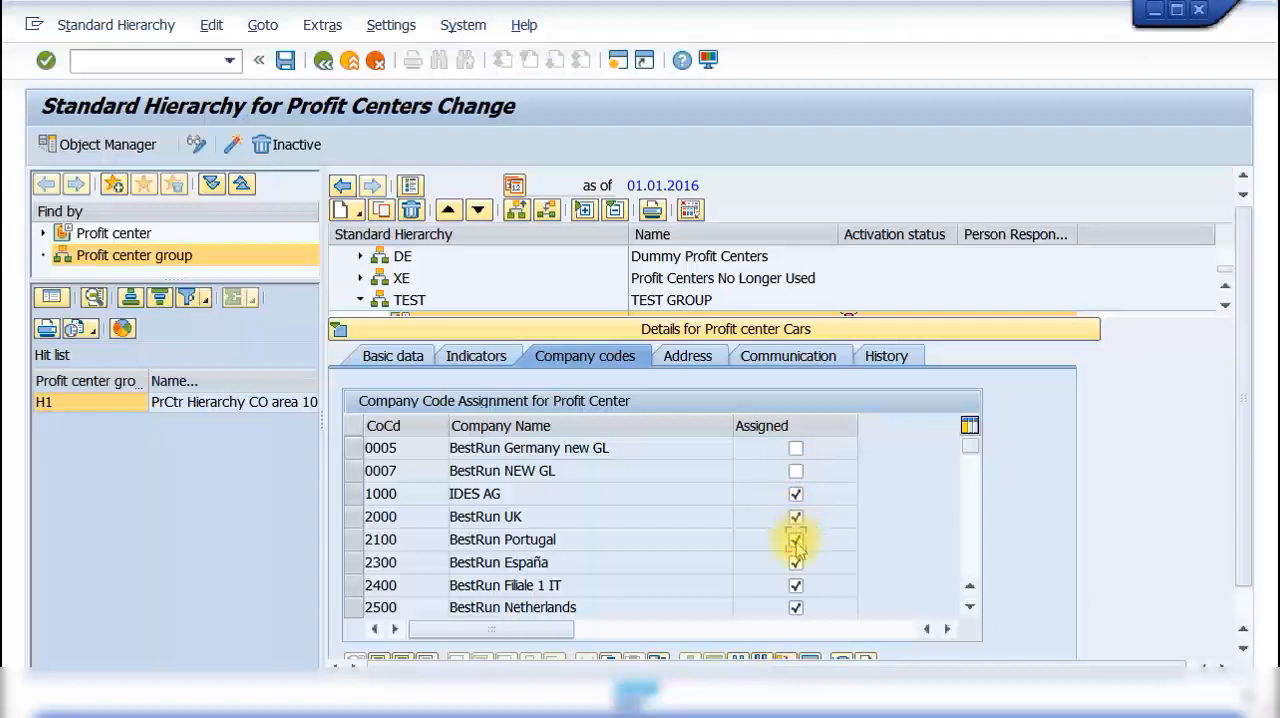
click(796, 541)
click(796, 519)
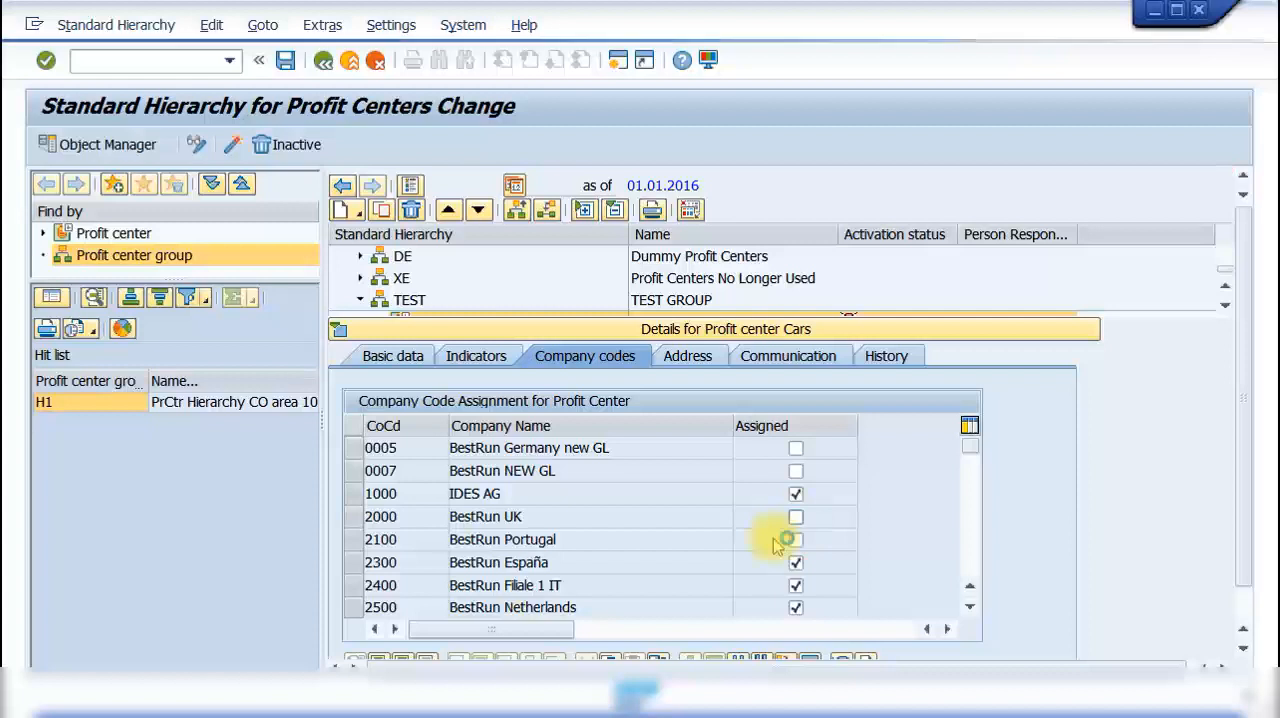
Step: Check the address and communication data of the Cars profit center, save the hierarchy and collapse the details
click(683, 360)
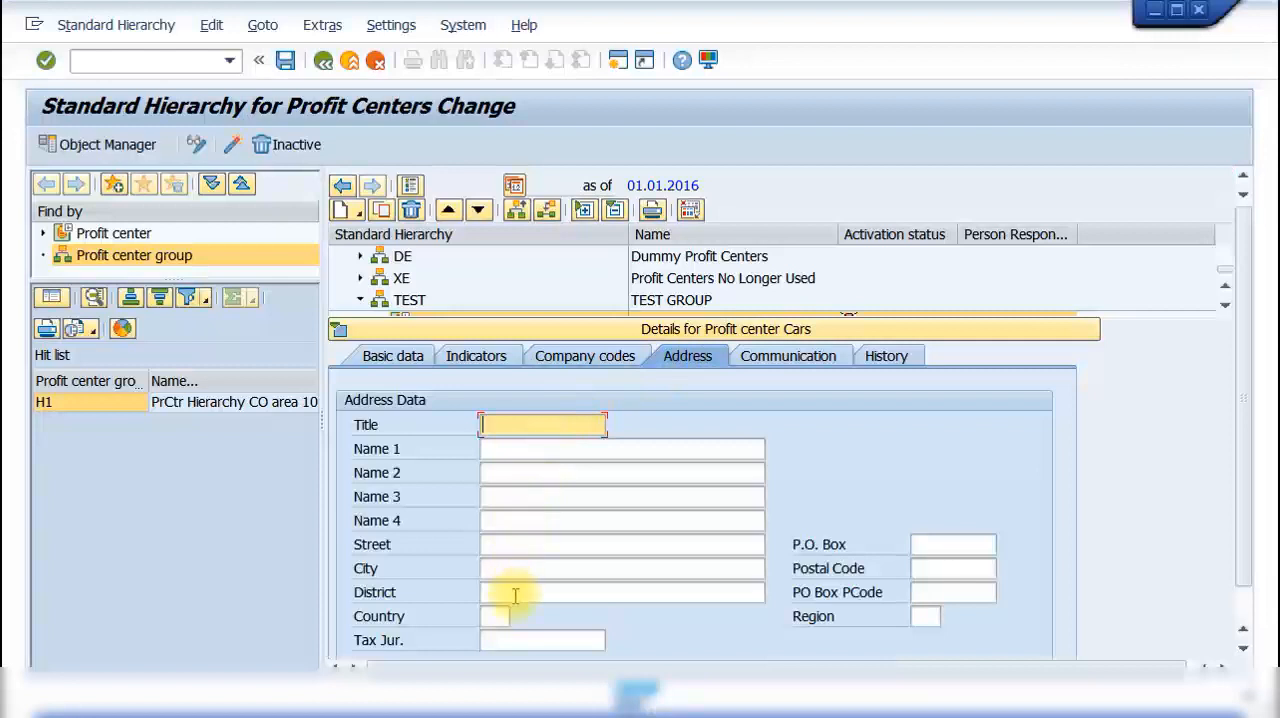
scroll(515, 612, down, 1)
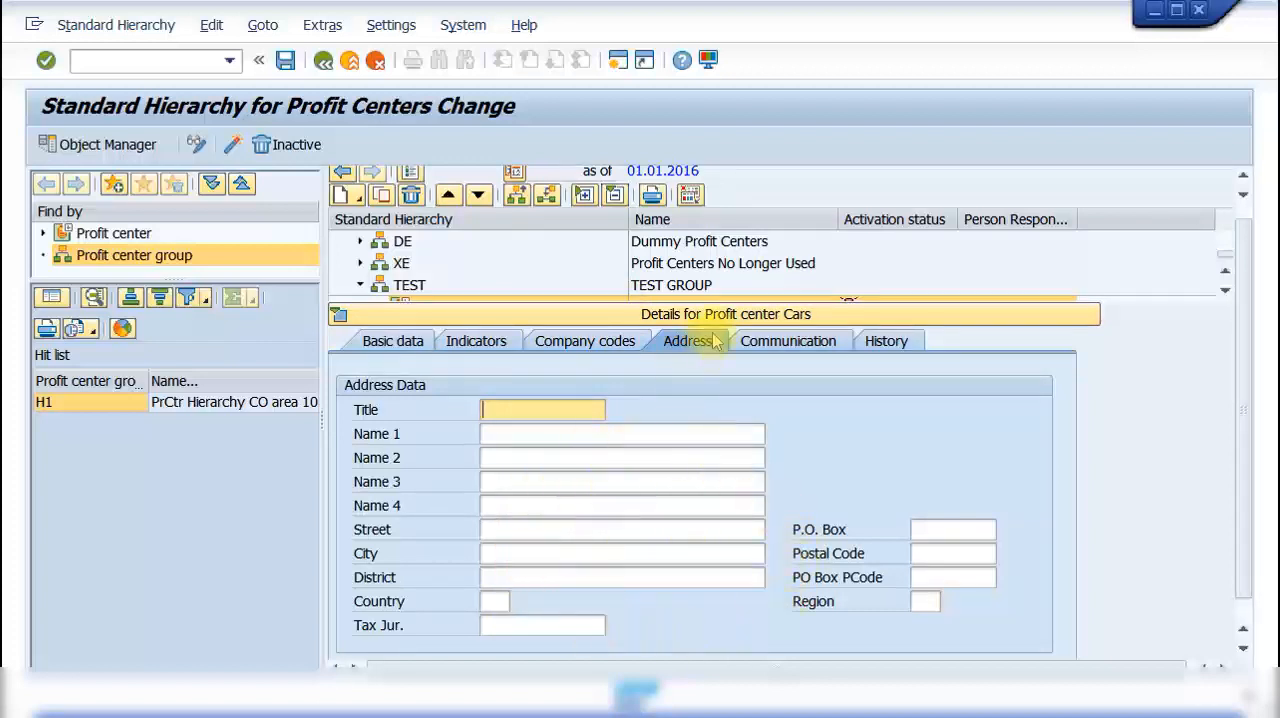
click(783, 342)
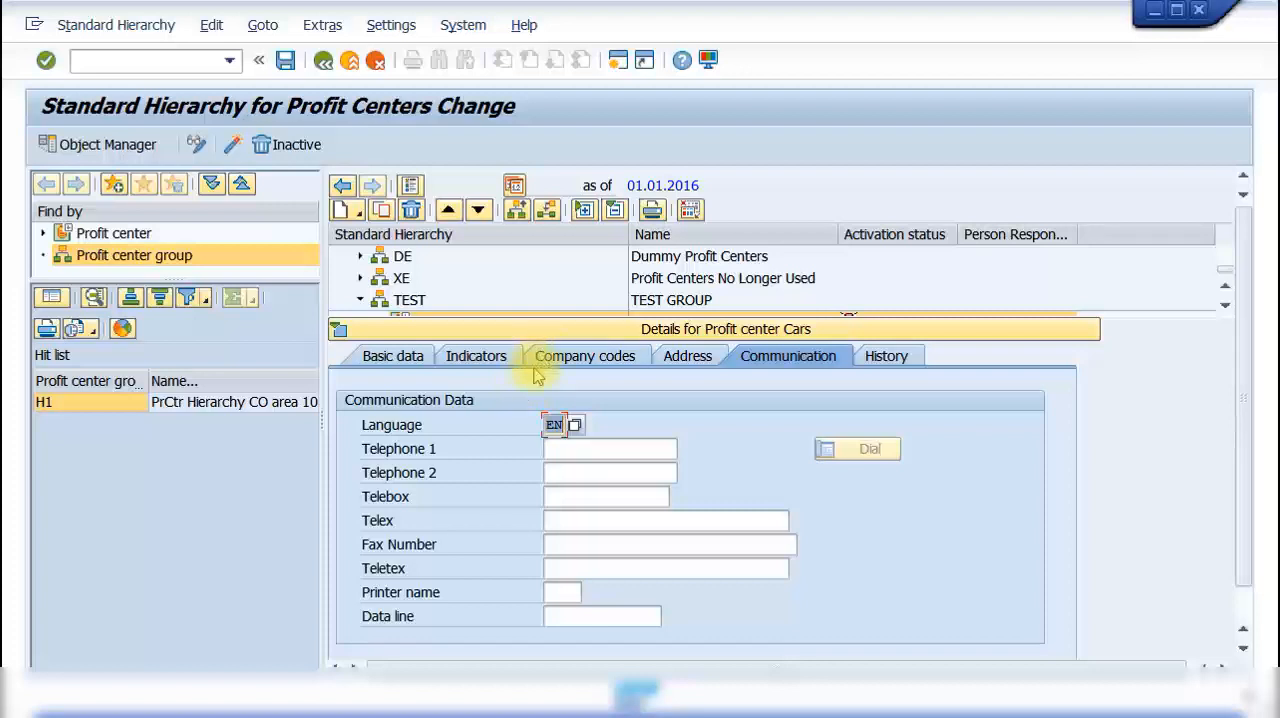
click(286, 62)
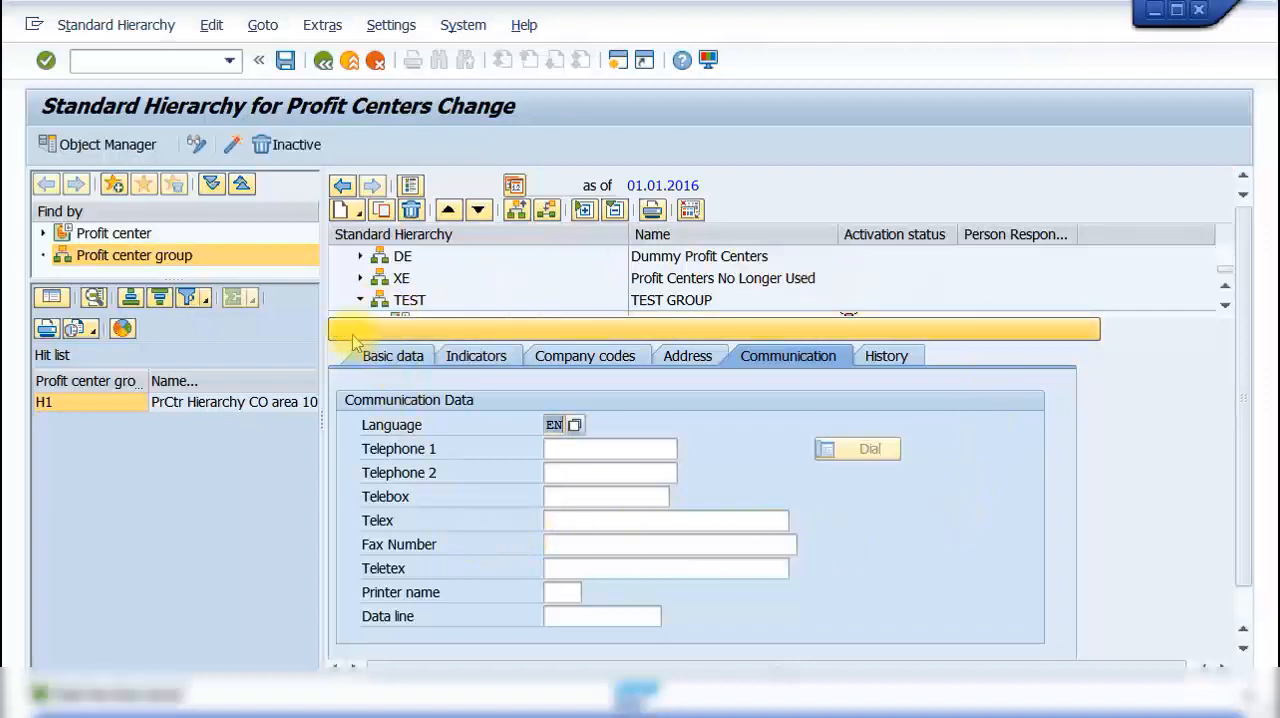
click(338, 331)
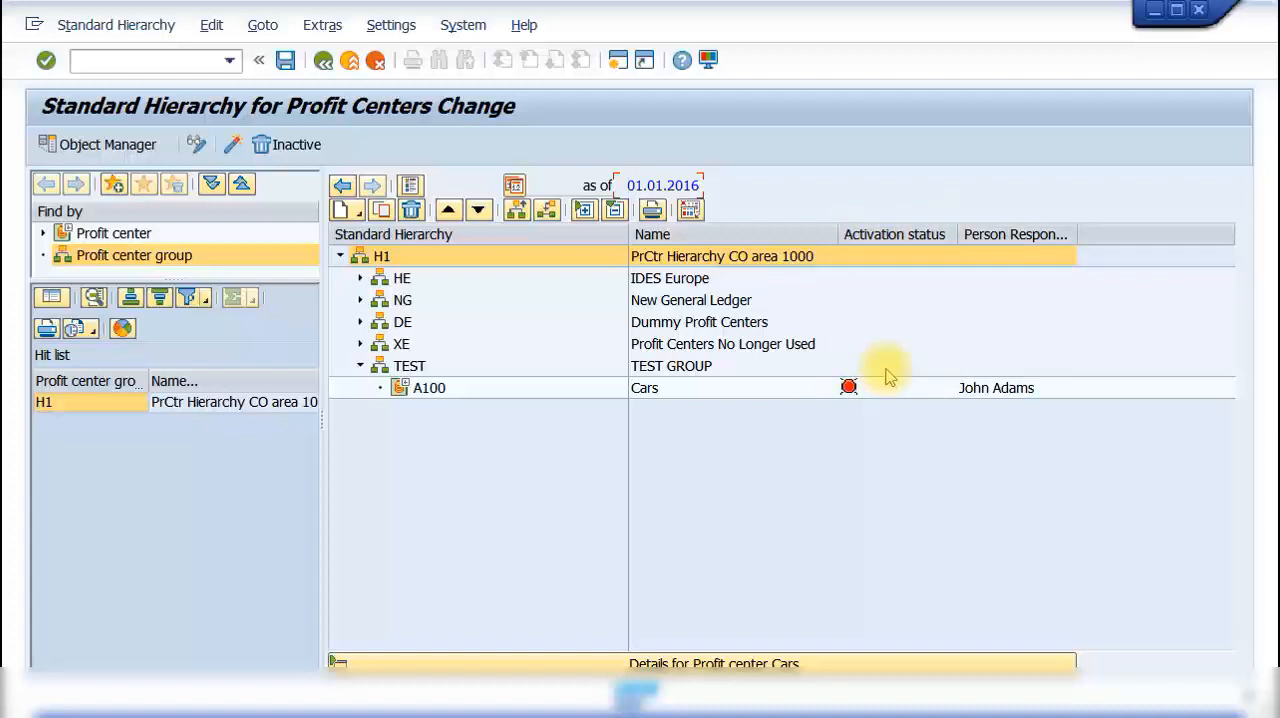
Step: Activate the inactive profit center A100 in controlling area 1000 and leave the hierarchy maintenance
click(425, 392)
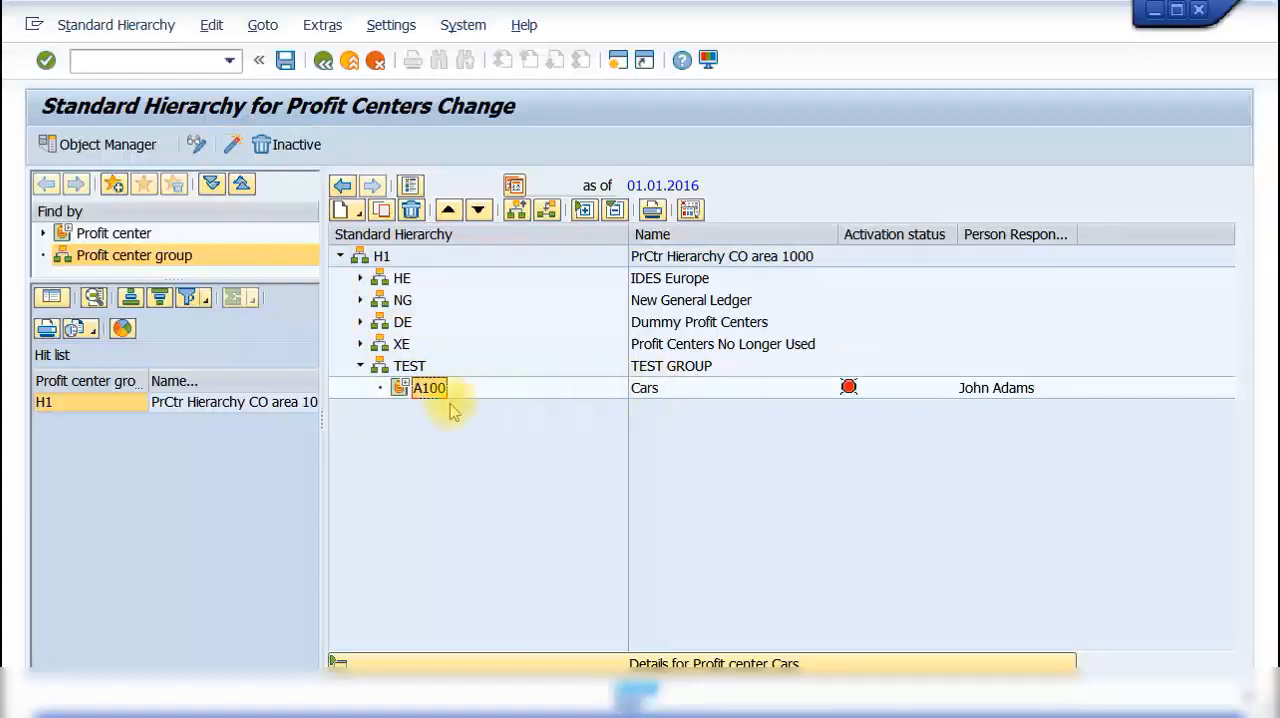
click(232, 148)
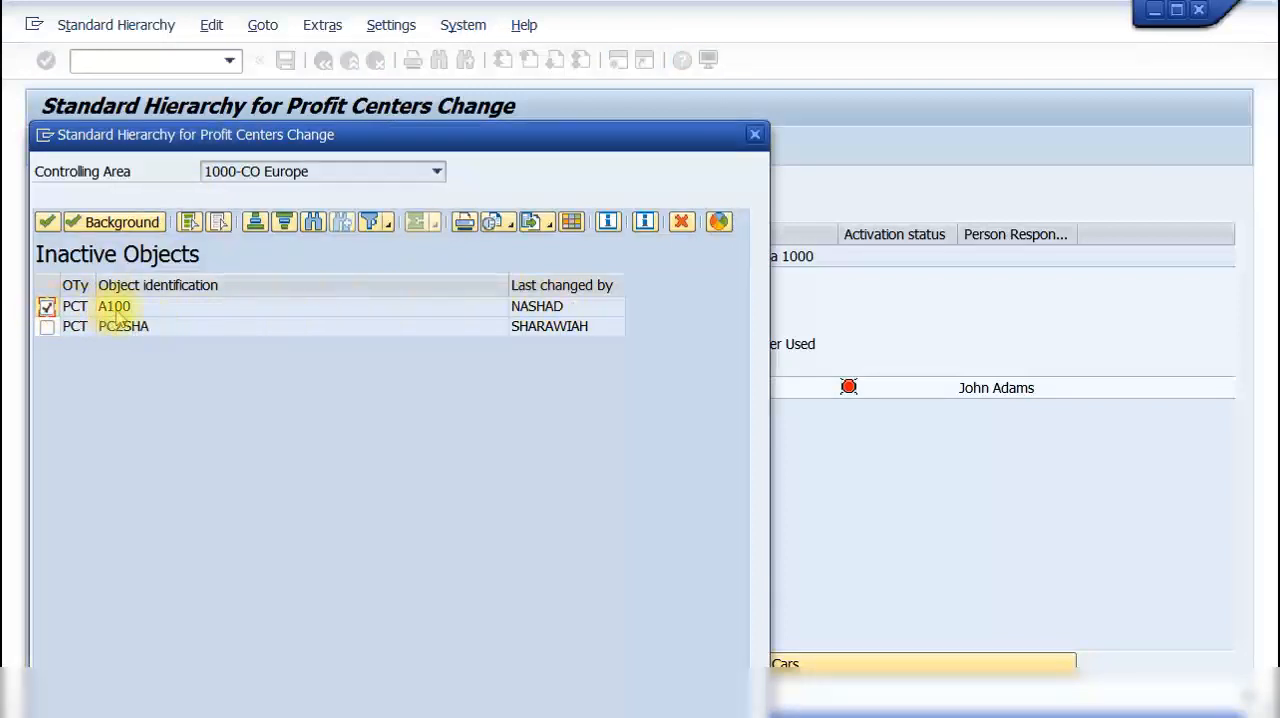
click(47, 224)
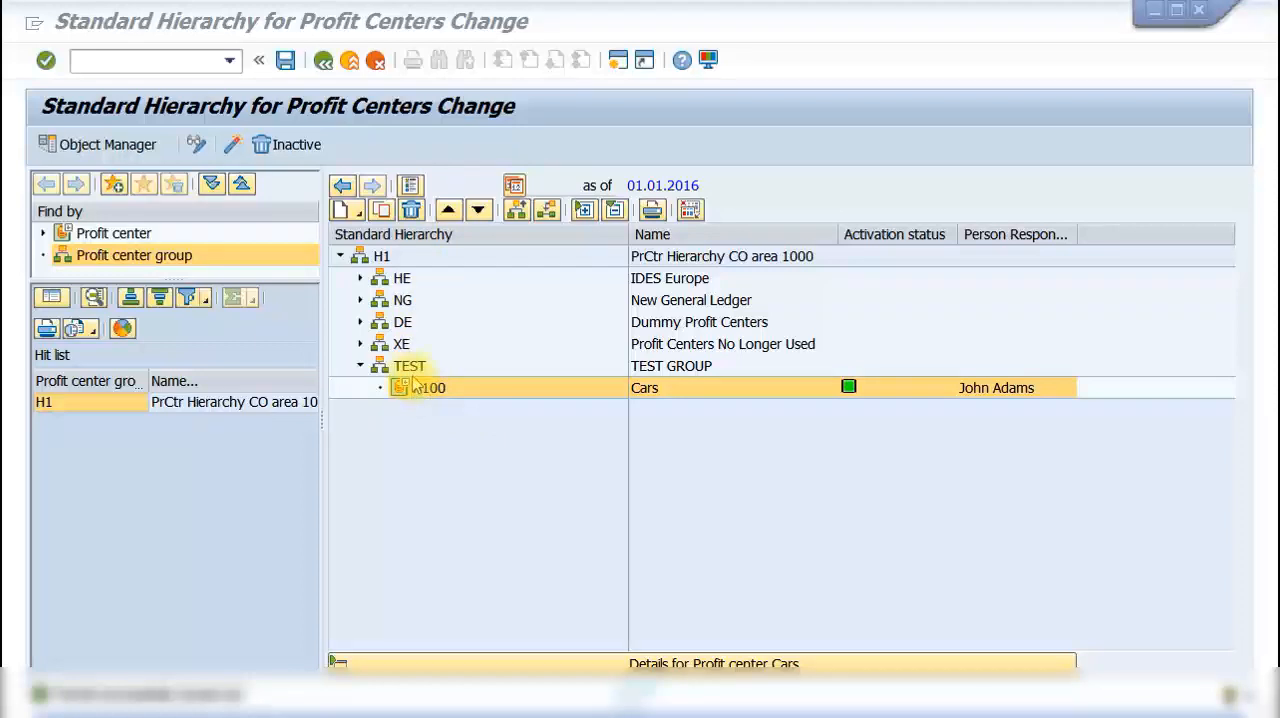
click(328, 60)
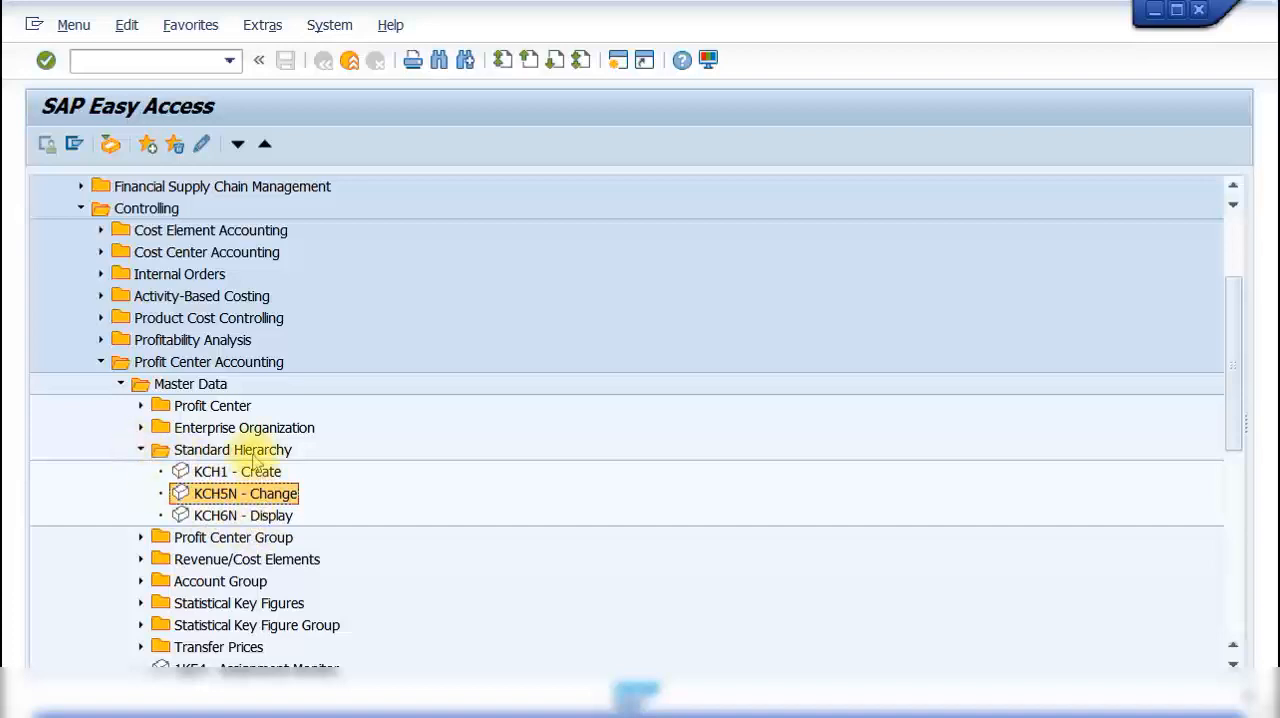
Step: Display the standard hierarchy to check profit center A100 under the TEST group, and return to the transaction overview
double_click(265, 520)
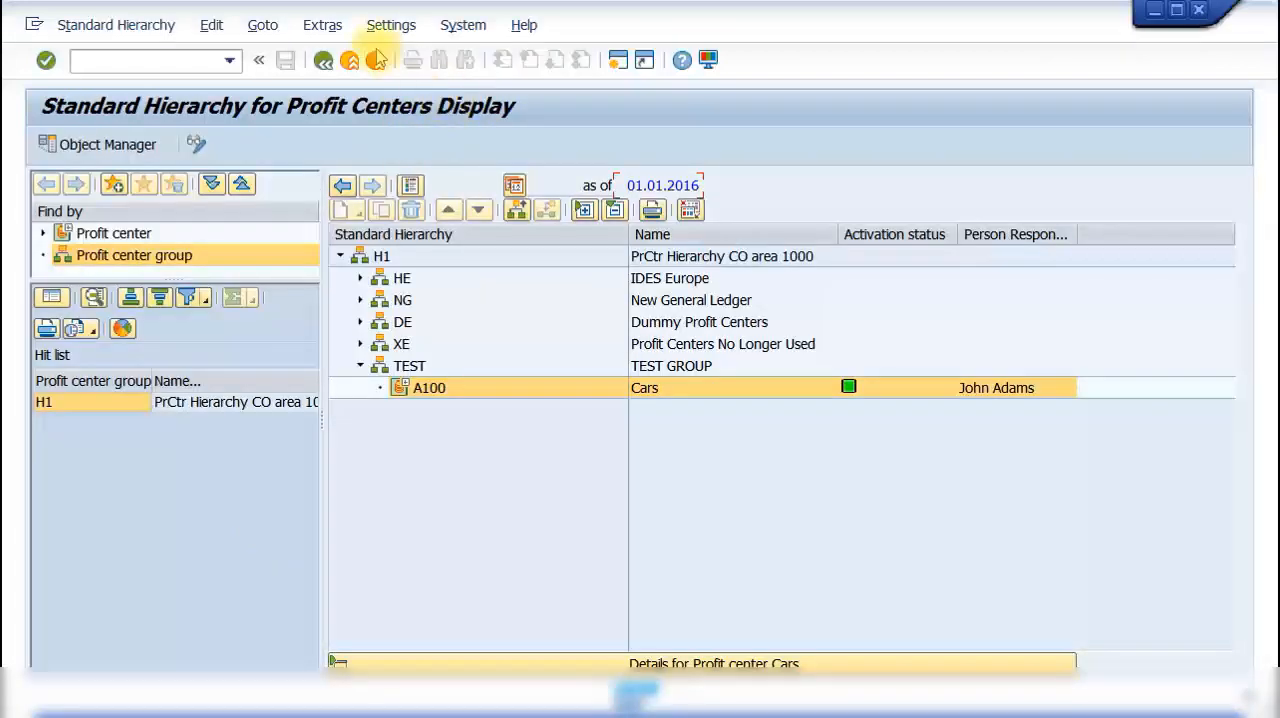
click(322, 62)
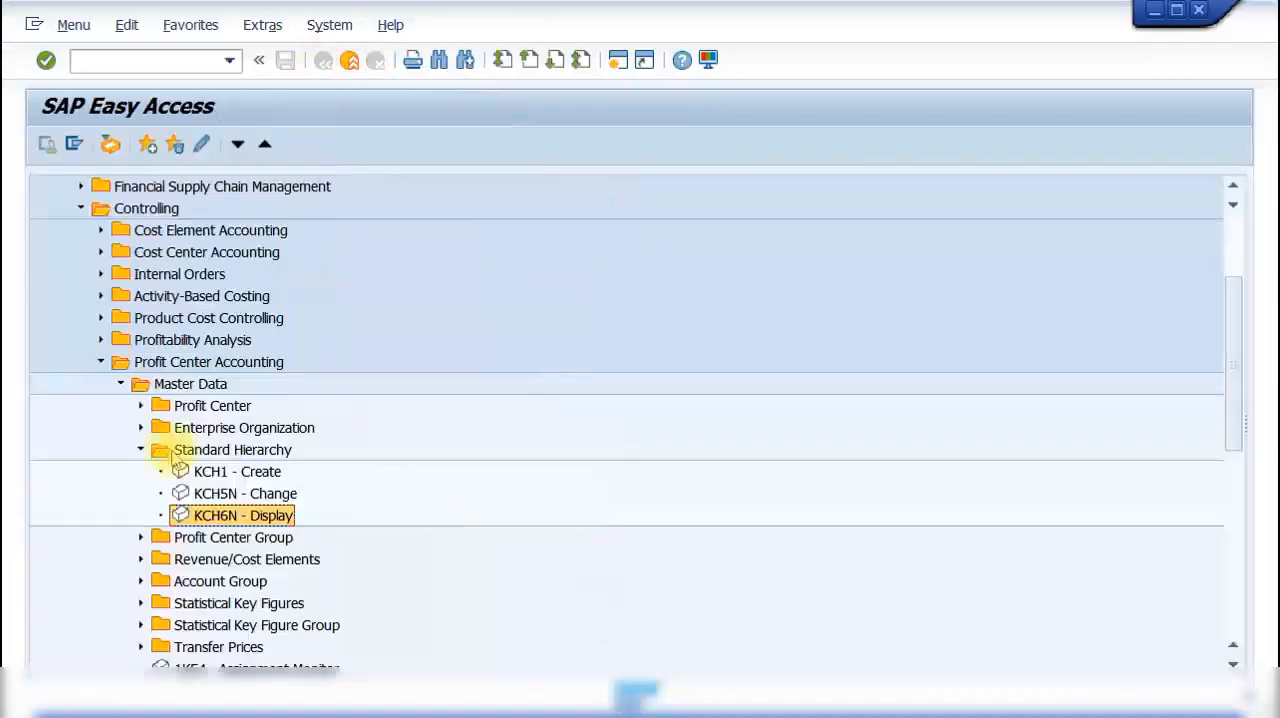
Step: Start creating individual profit center A200 in controlling area 1000 and open its master data
click(141, 451)
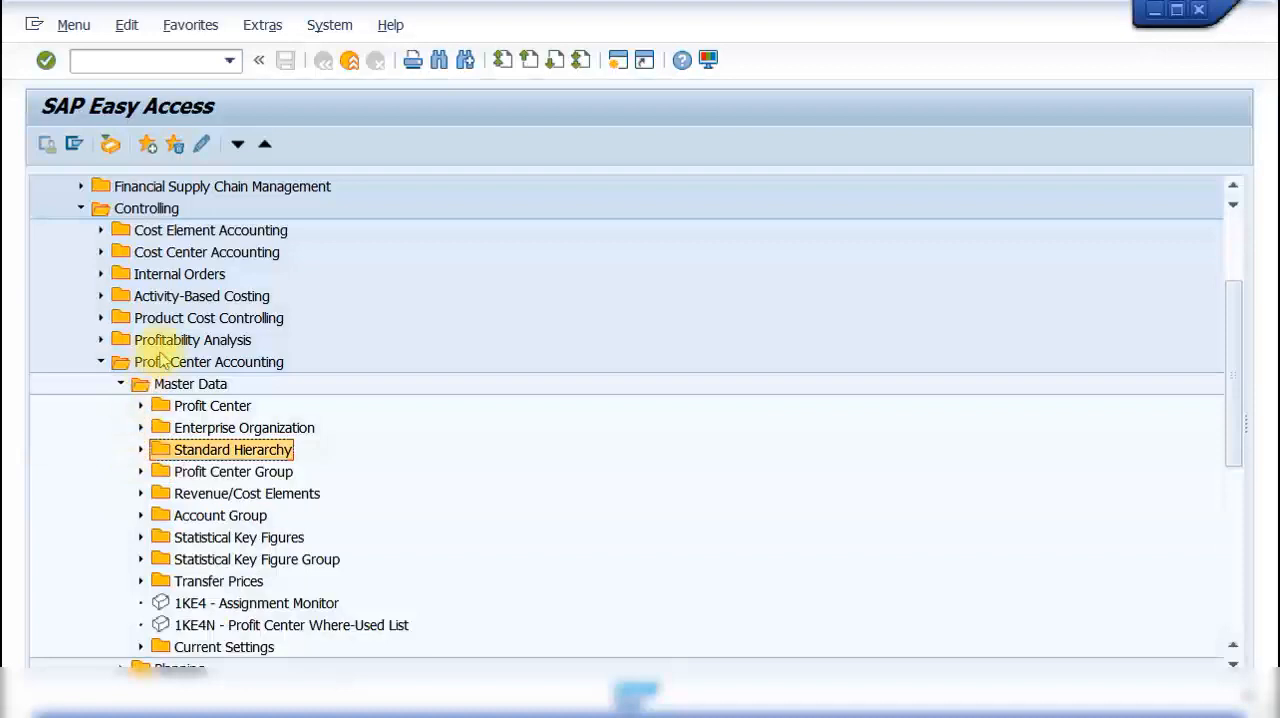
click(141, 406)
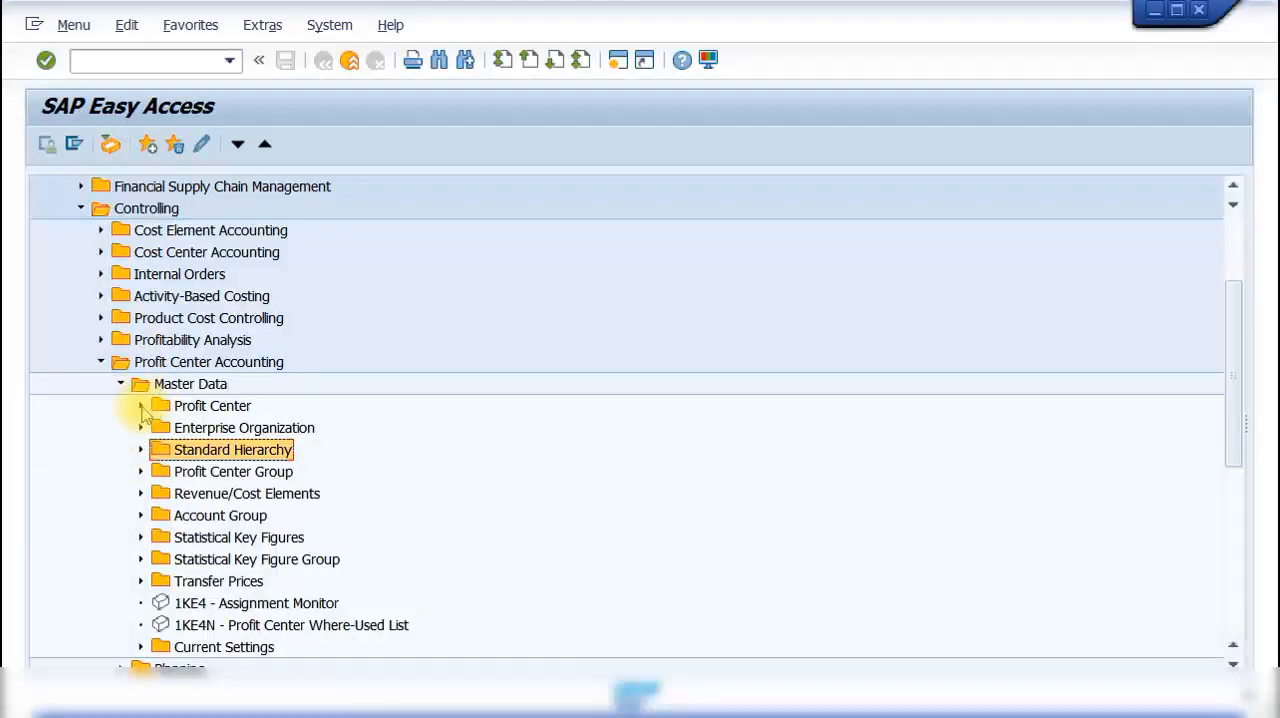
click(161, 429)
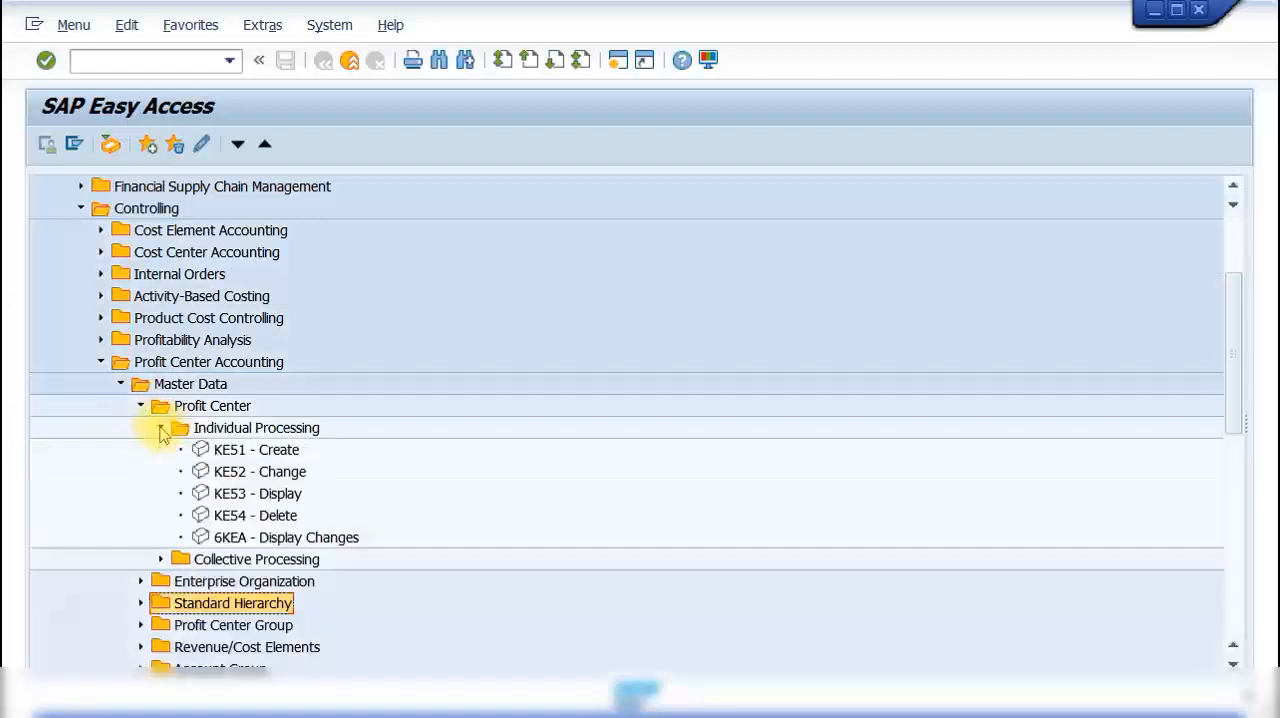
double_click(250, 458)
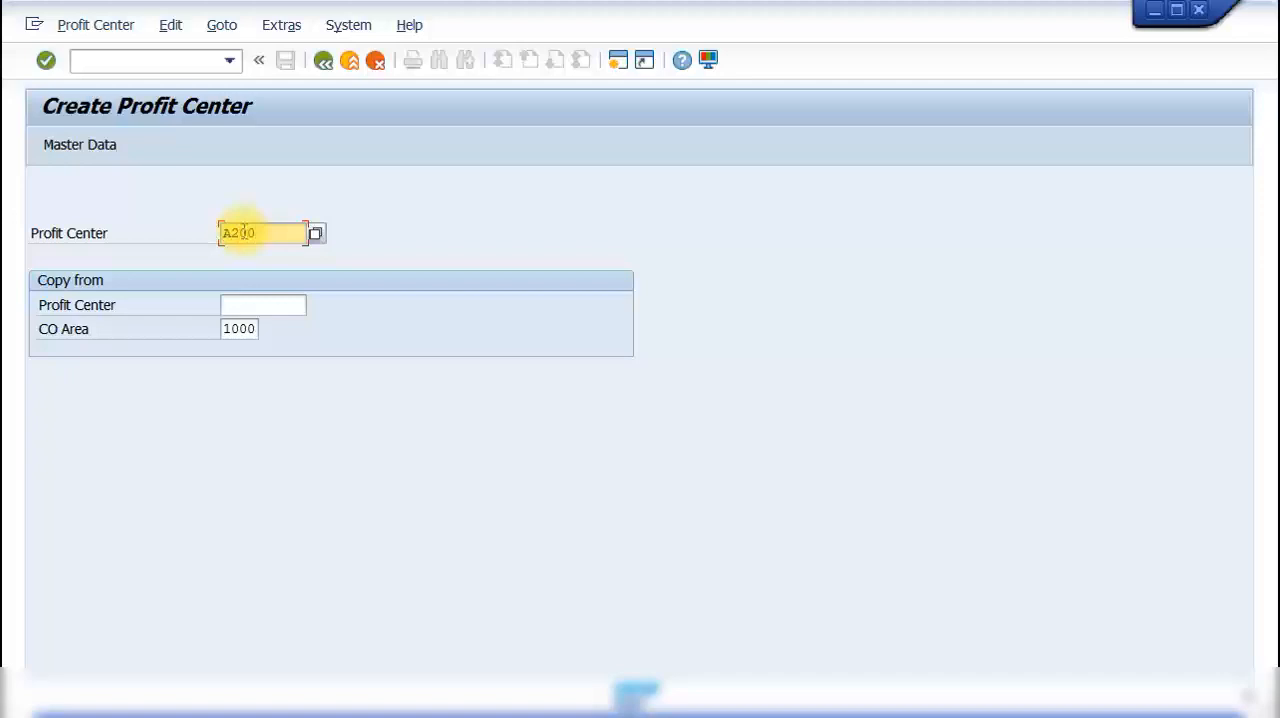
key(Return)
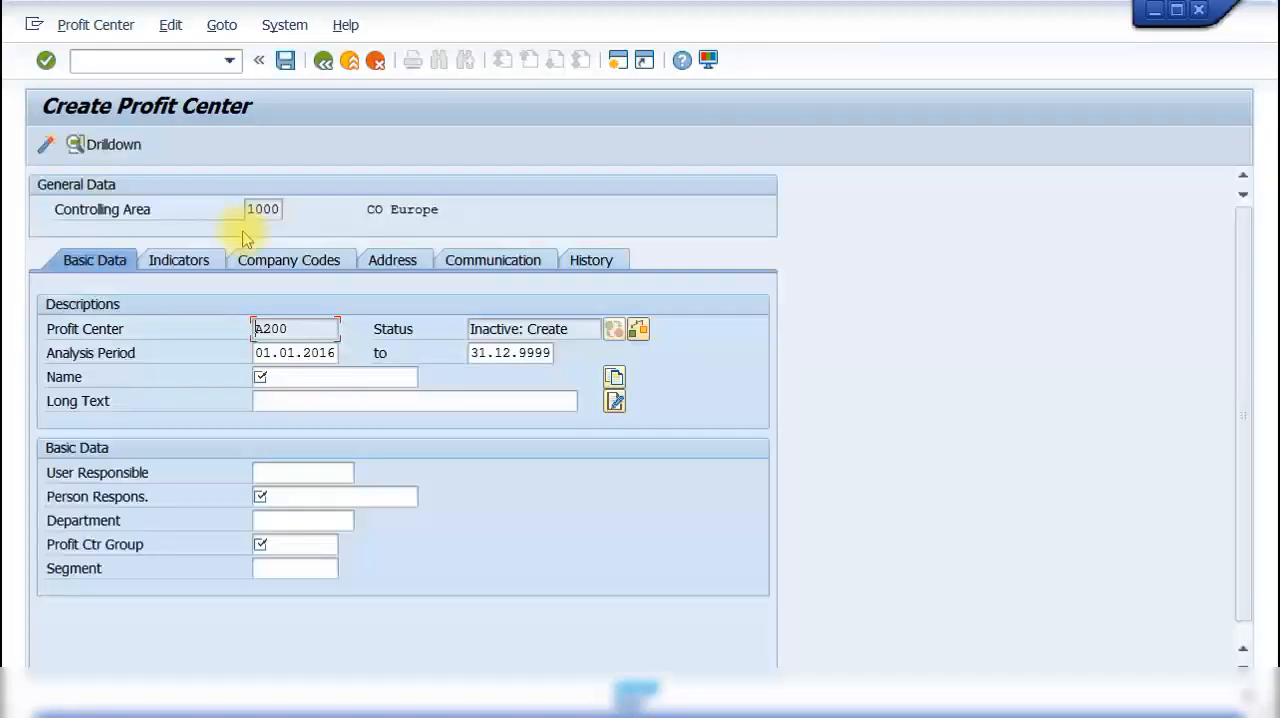
Step: Enter Bikes as the name and long text of profit center A200, and fill in the person responsible
click(301, 380)
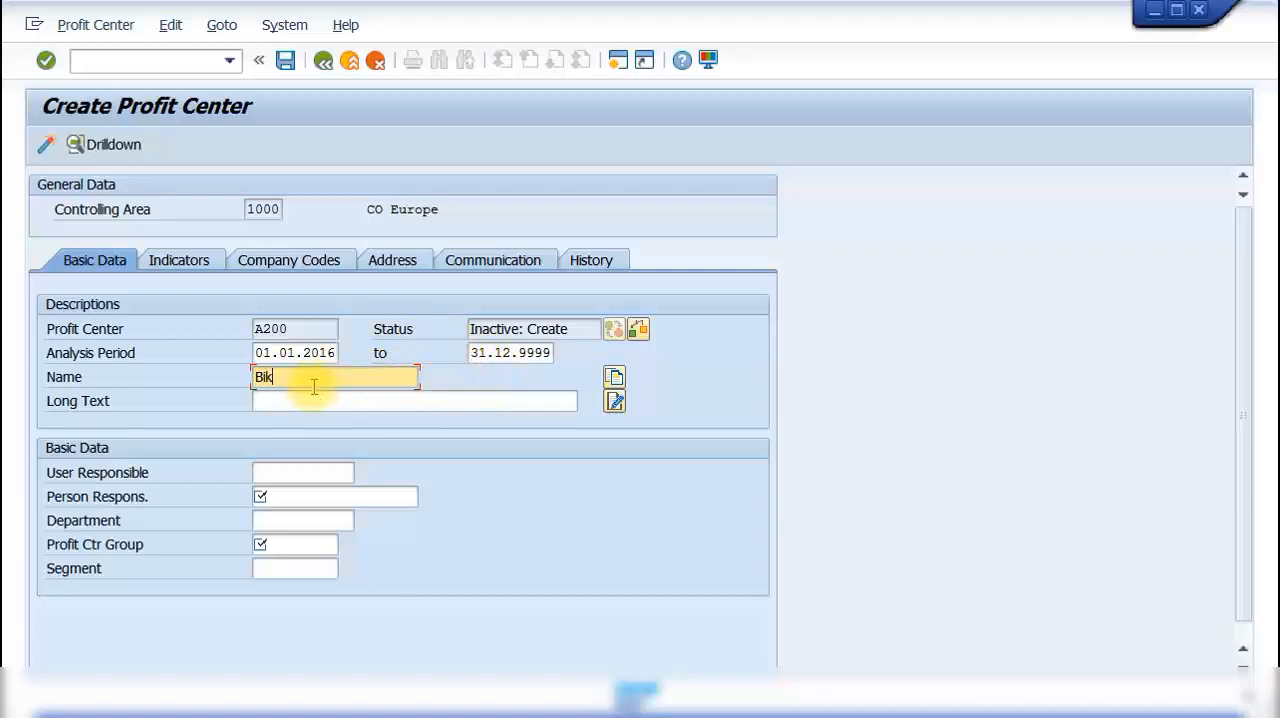
key(Tab)
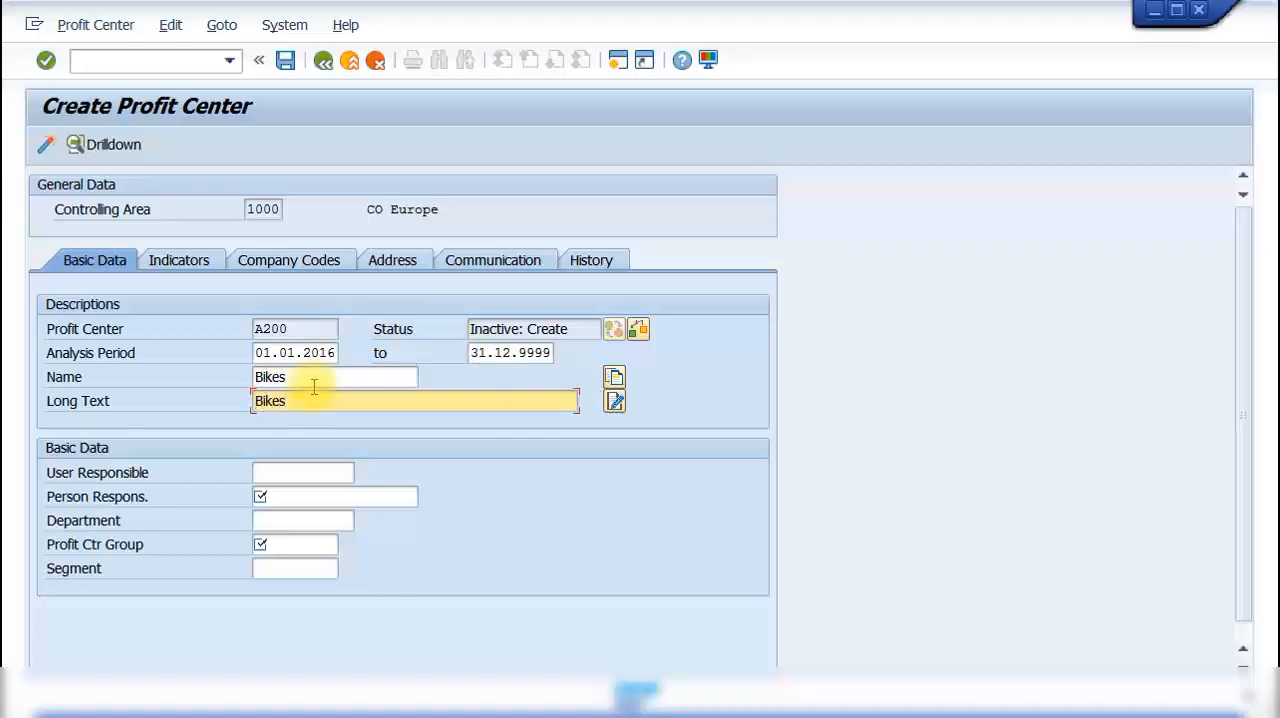
click(294, 500)
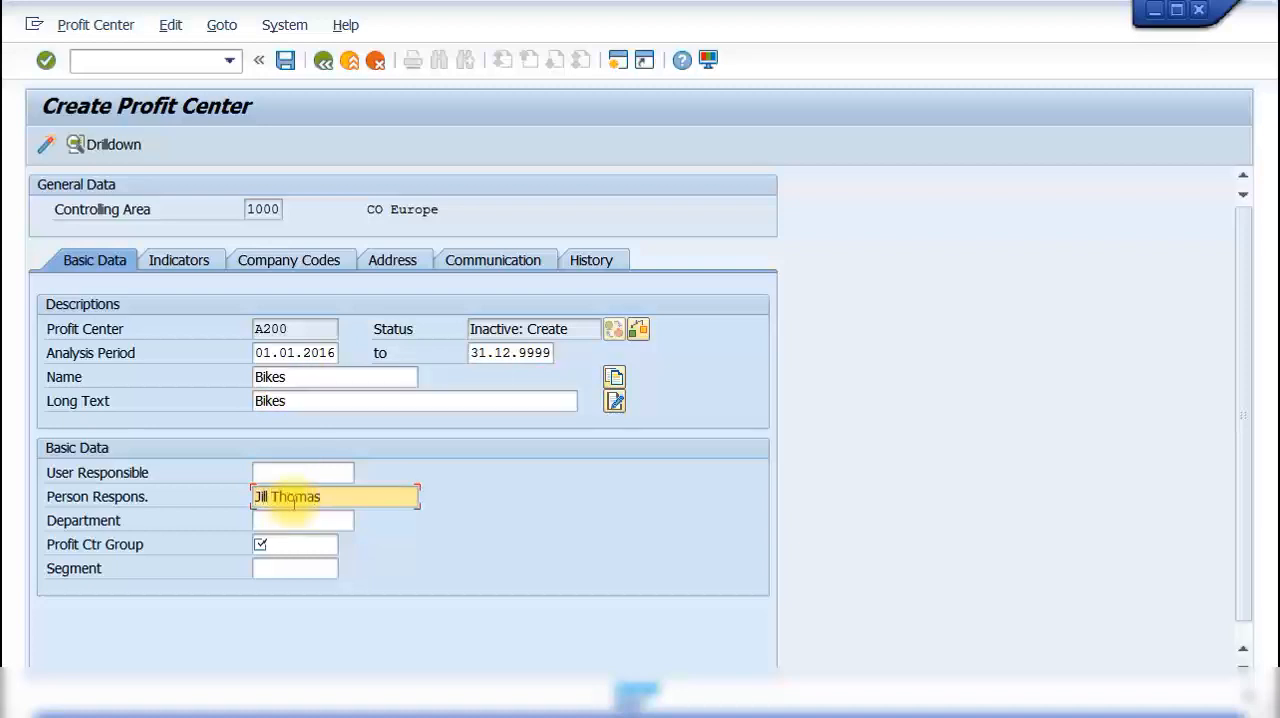
Step: Assign profit center A200 to the profit center group TEST, picked from the list of existing groups
click(308, 543)
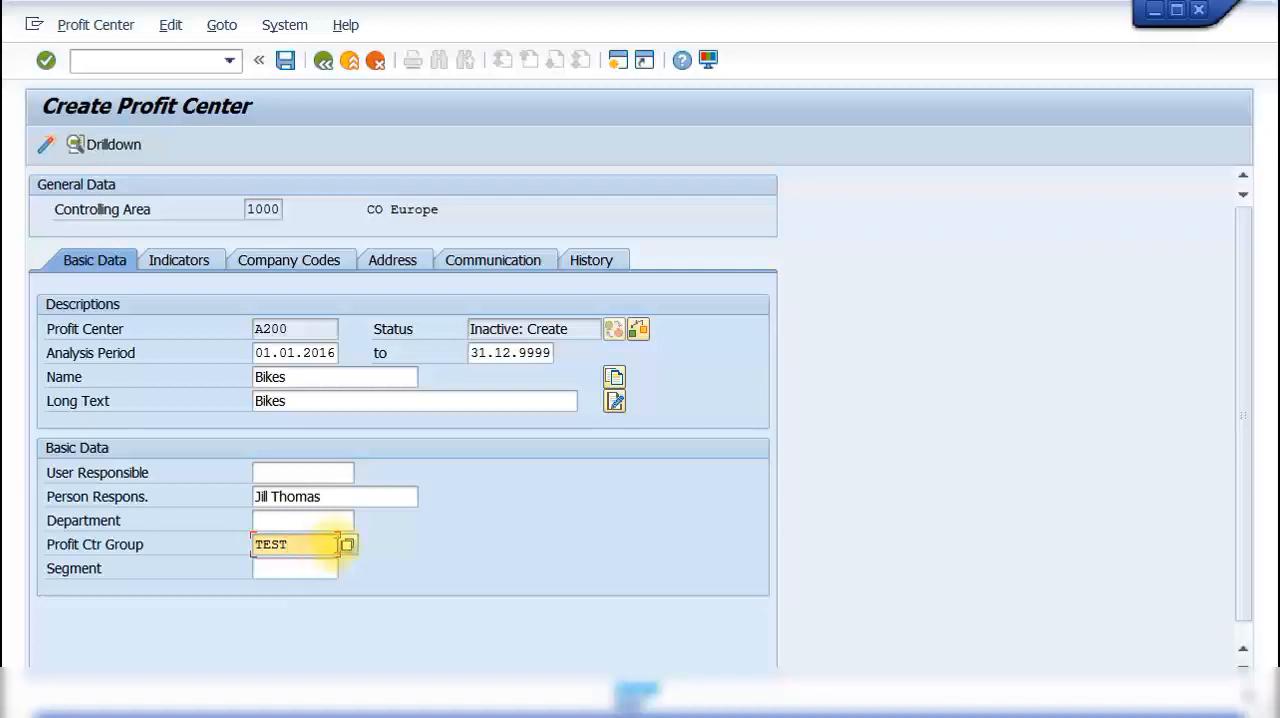
click(347, 548)
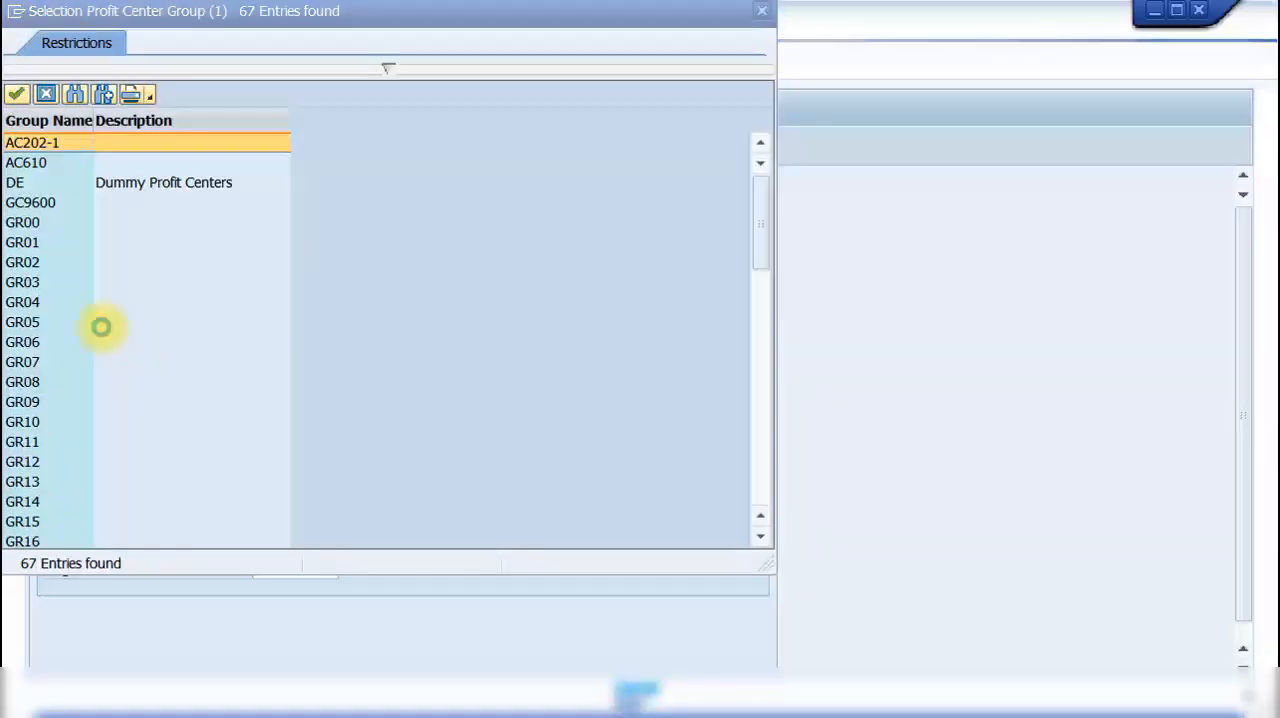
drag(760, 225, 766, 479)
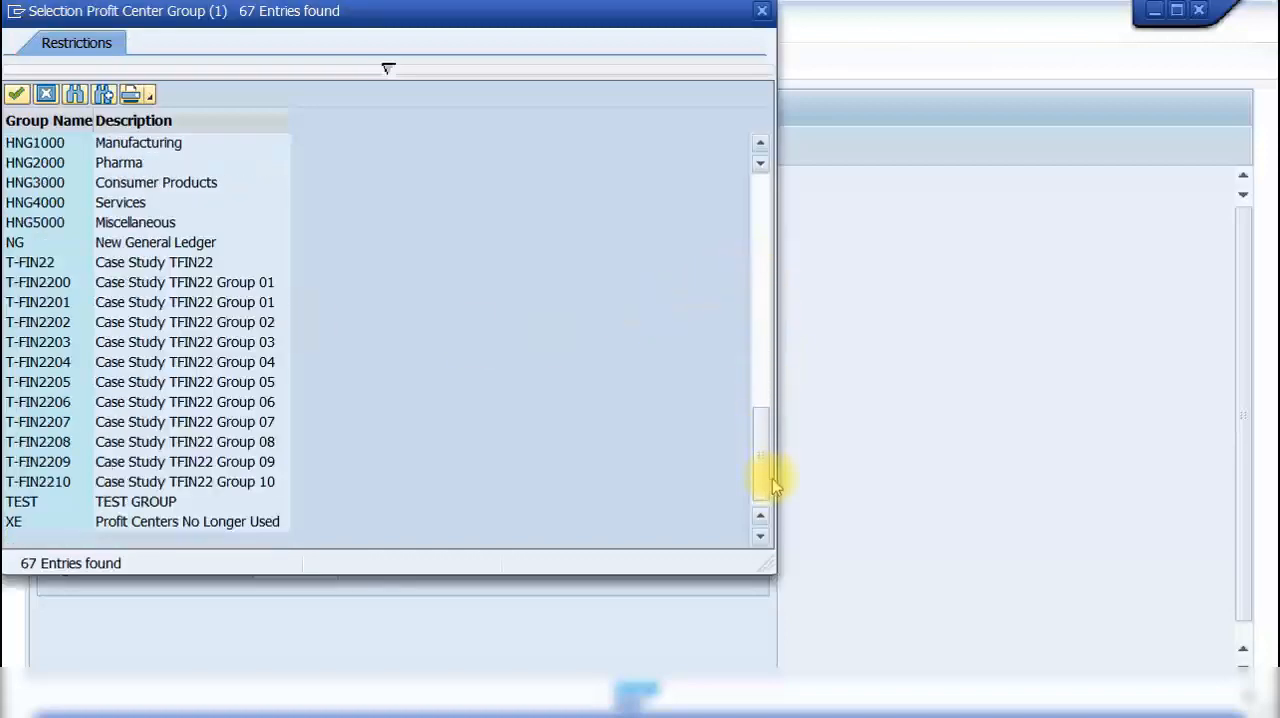
click(28, 502)
double_click(28, 502)
double_click(288, 545)
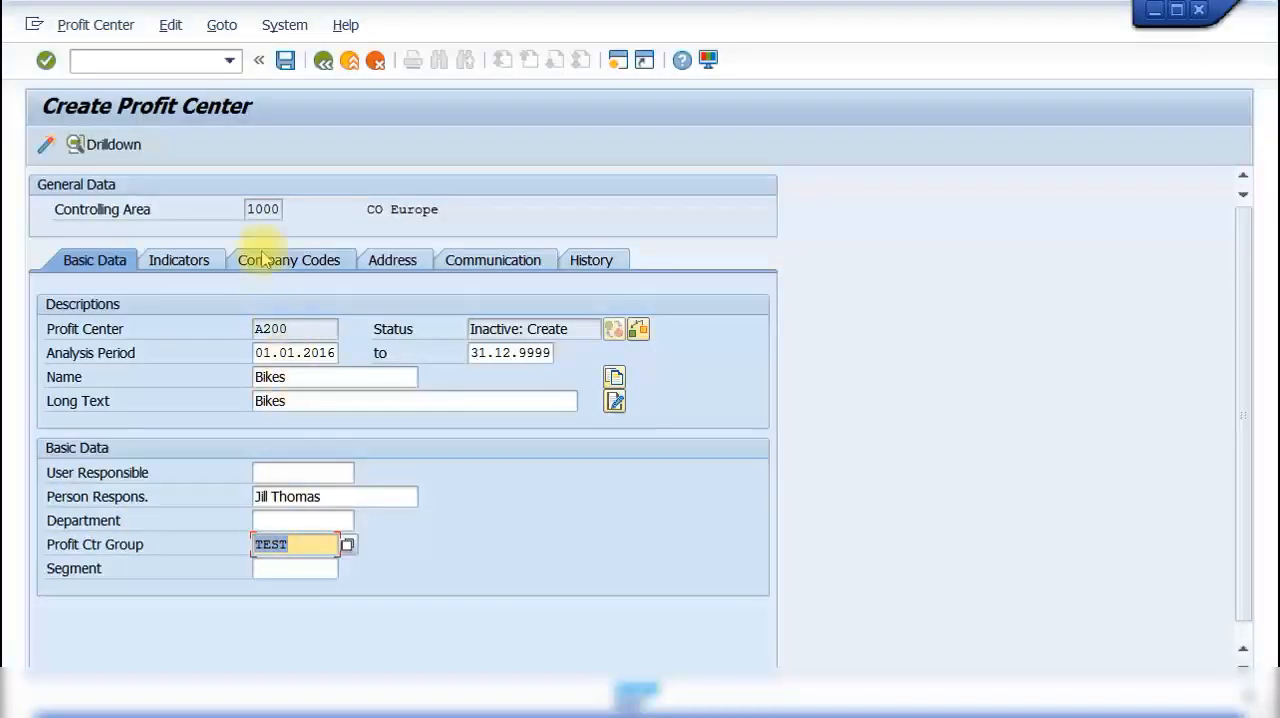
Step: Check the indicators of the Bikes profit center and unassign company codes 0005 and 0007
click(202, 265)
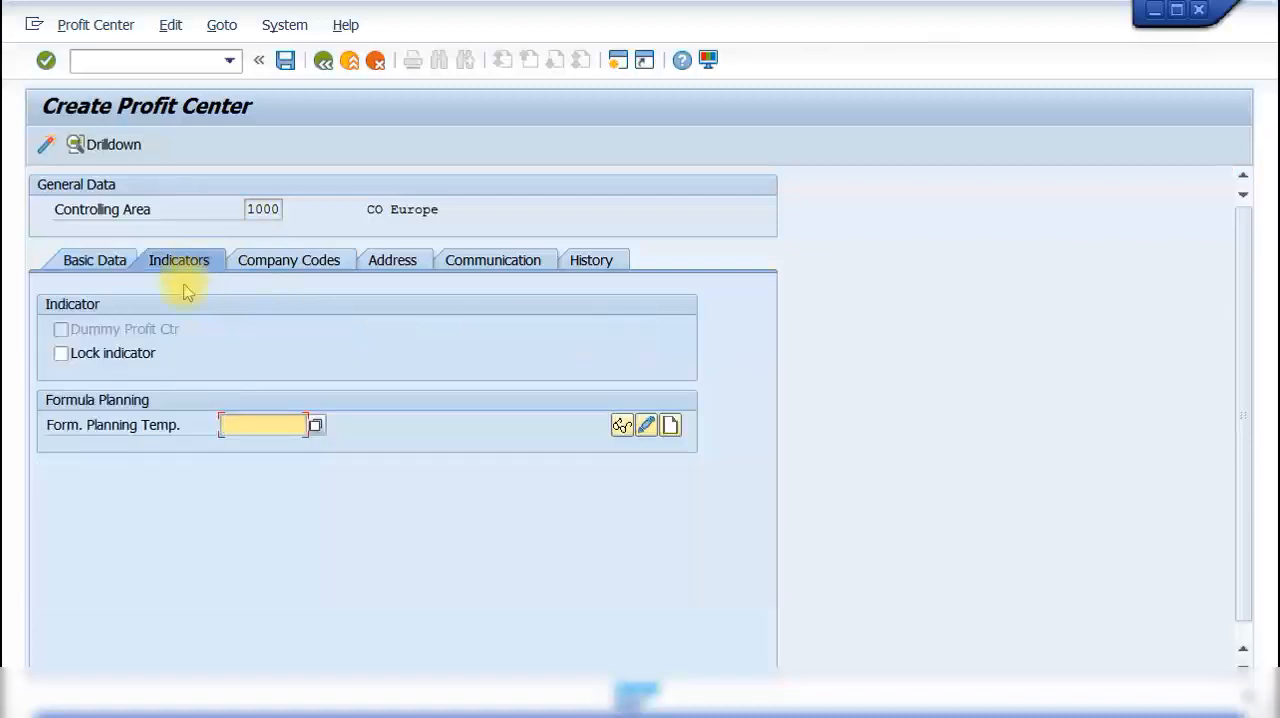
click(288, 268)
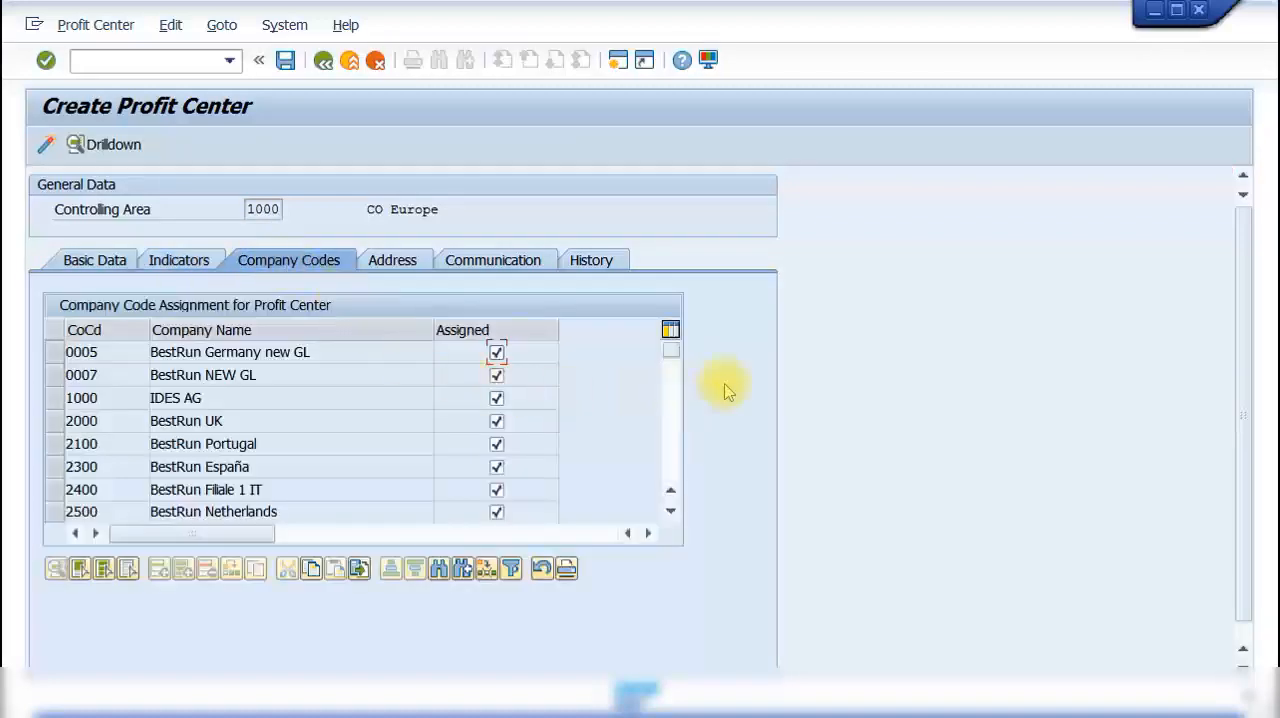
click(496, 354)
click(496, 375)
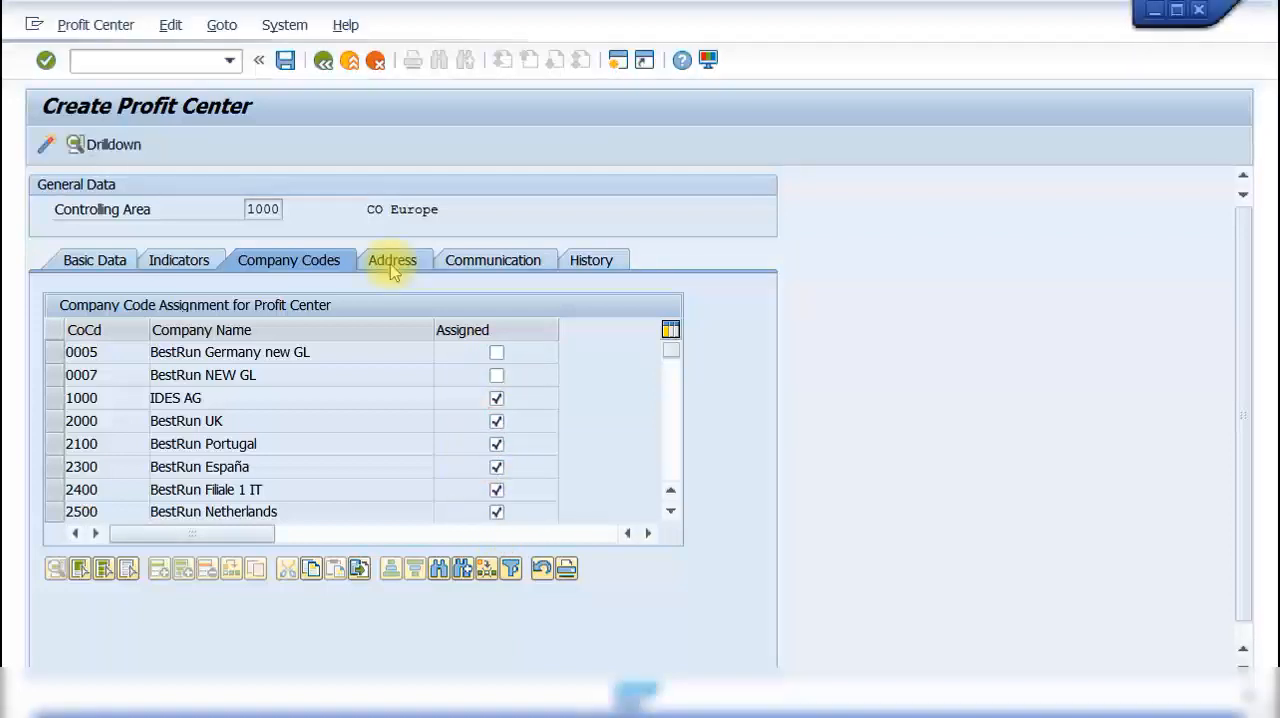
Step: Check the address and communication data of profit center A200, activate it and leave profit center creation
click(390, 262)
click(495, 258)
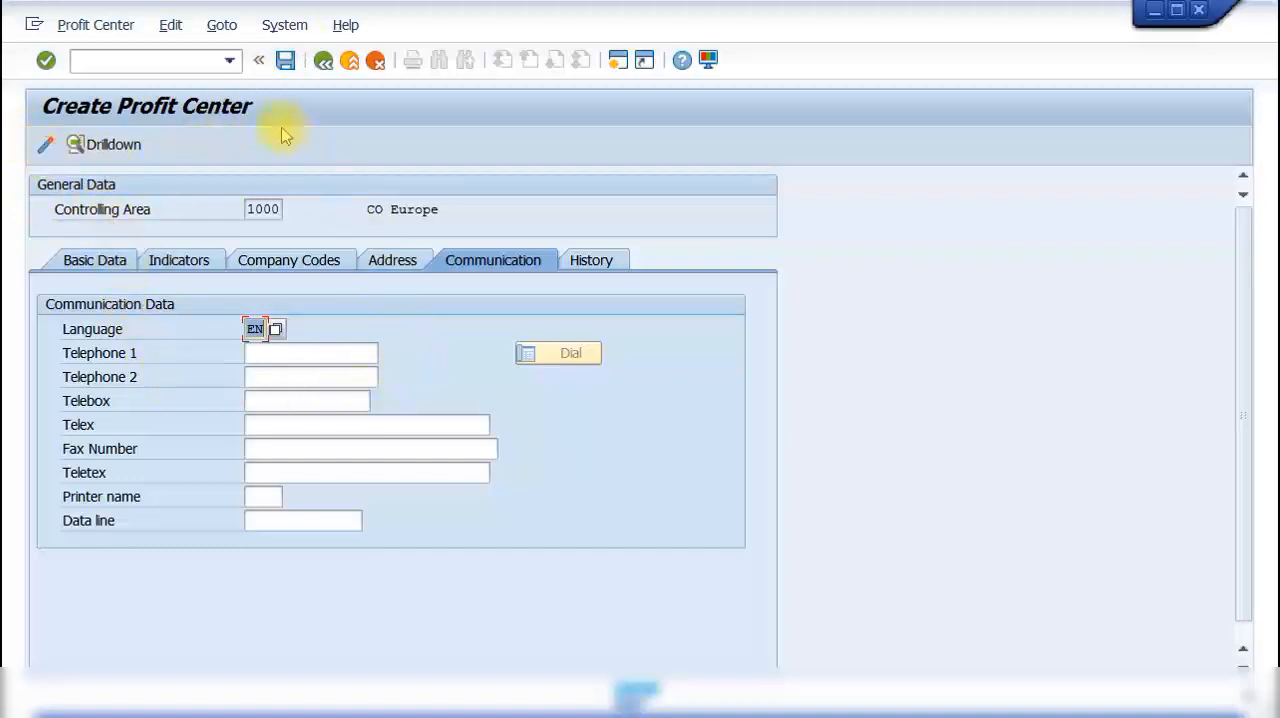
click(44, 146)
click(47, 146)
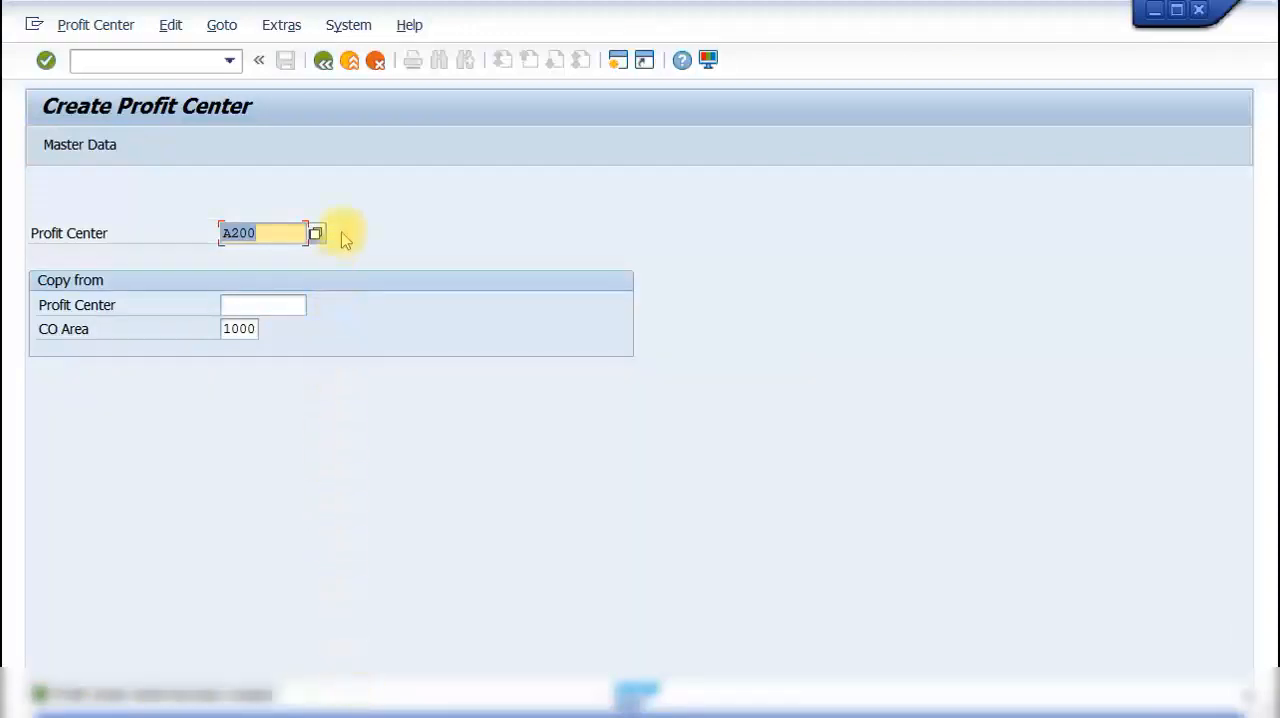
click(323, 61)
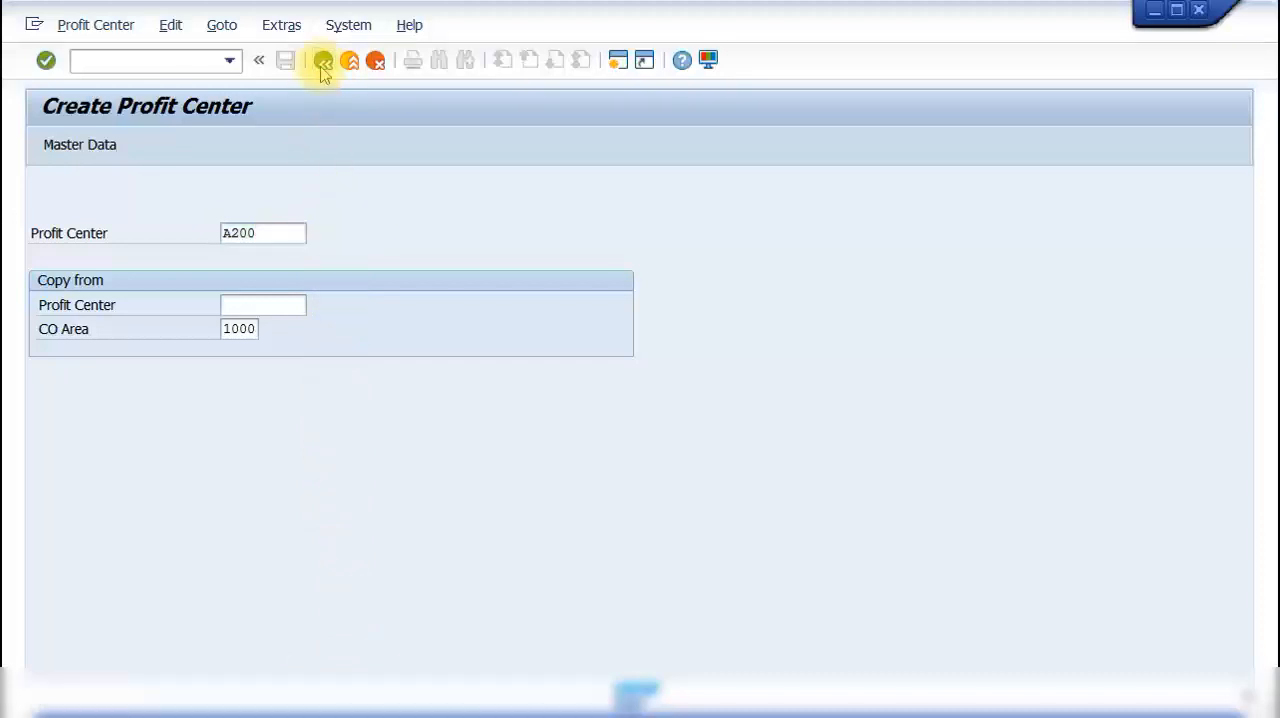
Step: Open the master data of profit center A200 in change mode
scroll(300, 363, up, 1)
click(245, 516)
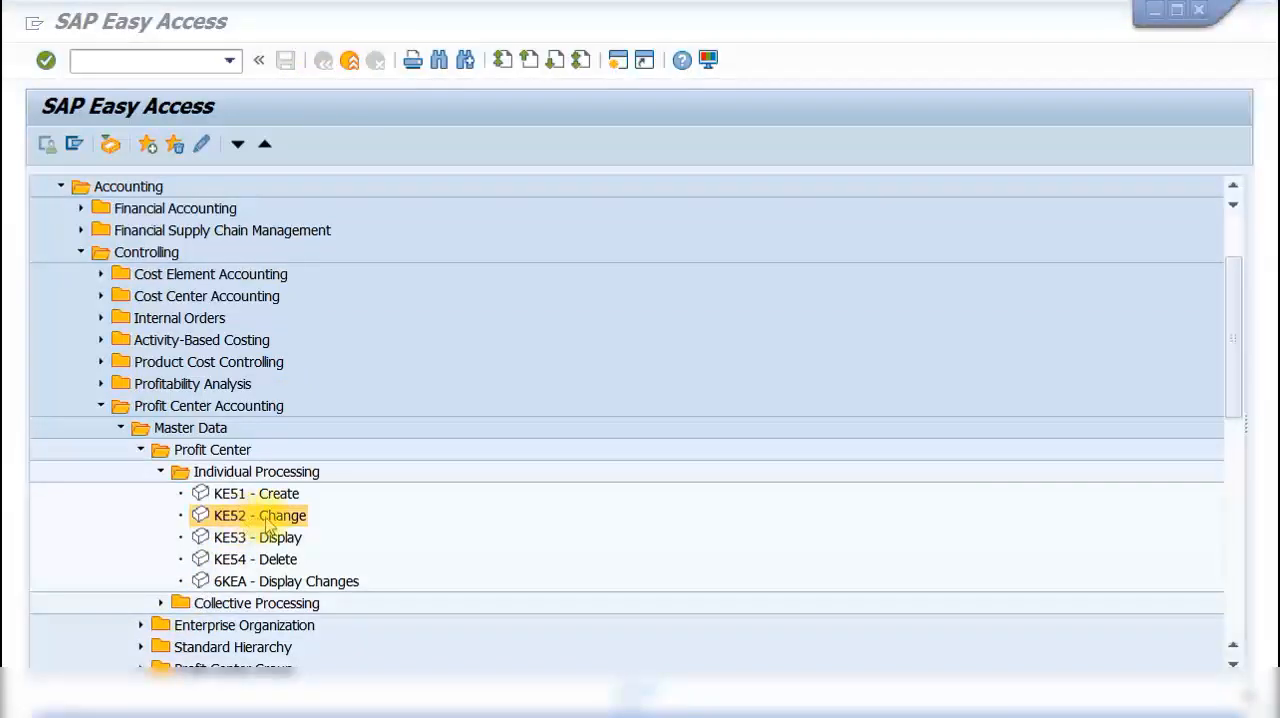
double_click(268, 522)
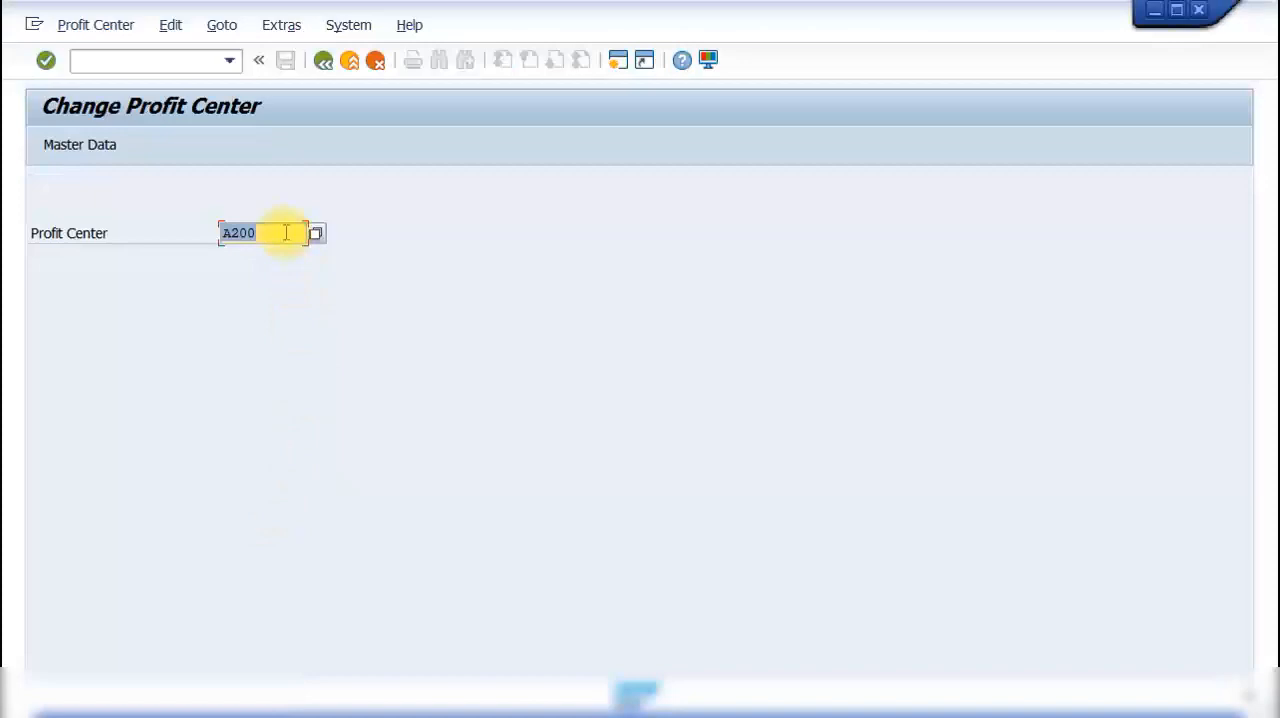
click(286, 232)
key(Return)
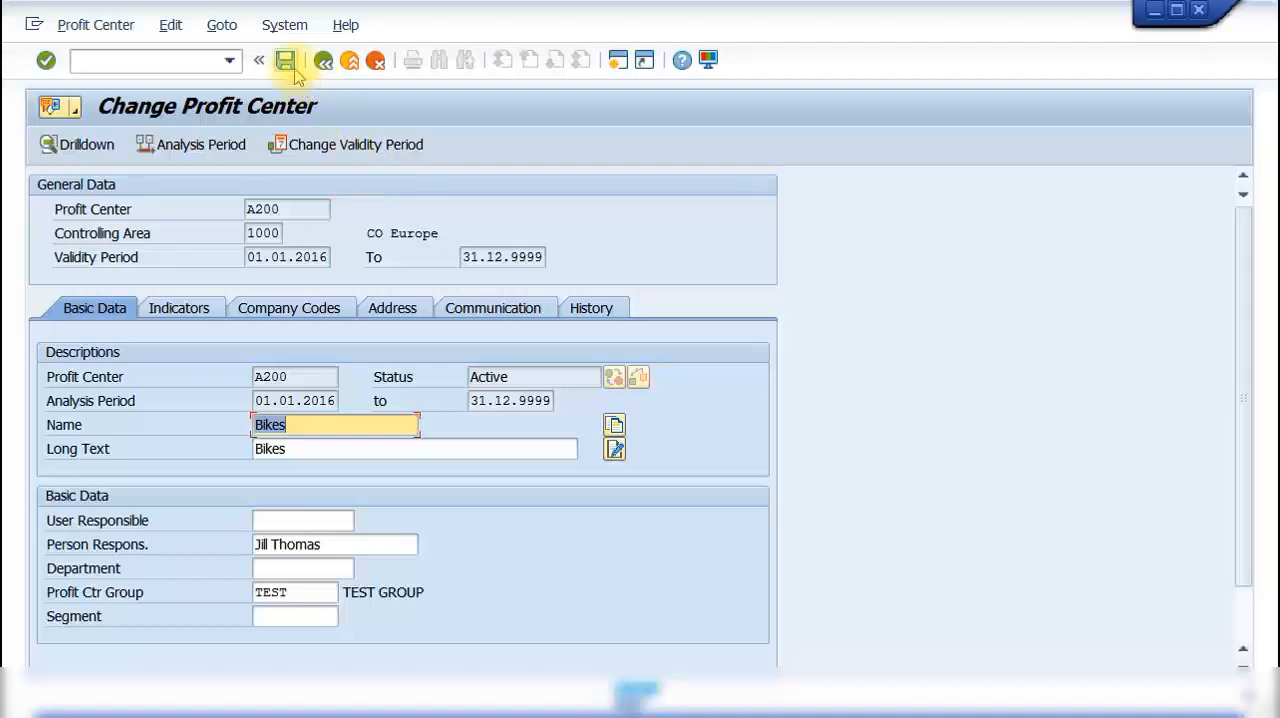
Step: Examine the analysis period and history data of profit center A200, and close its master data
click(222, 146)
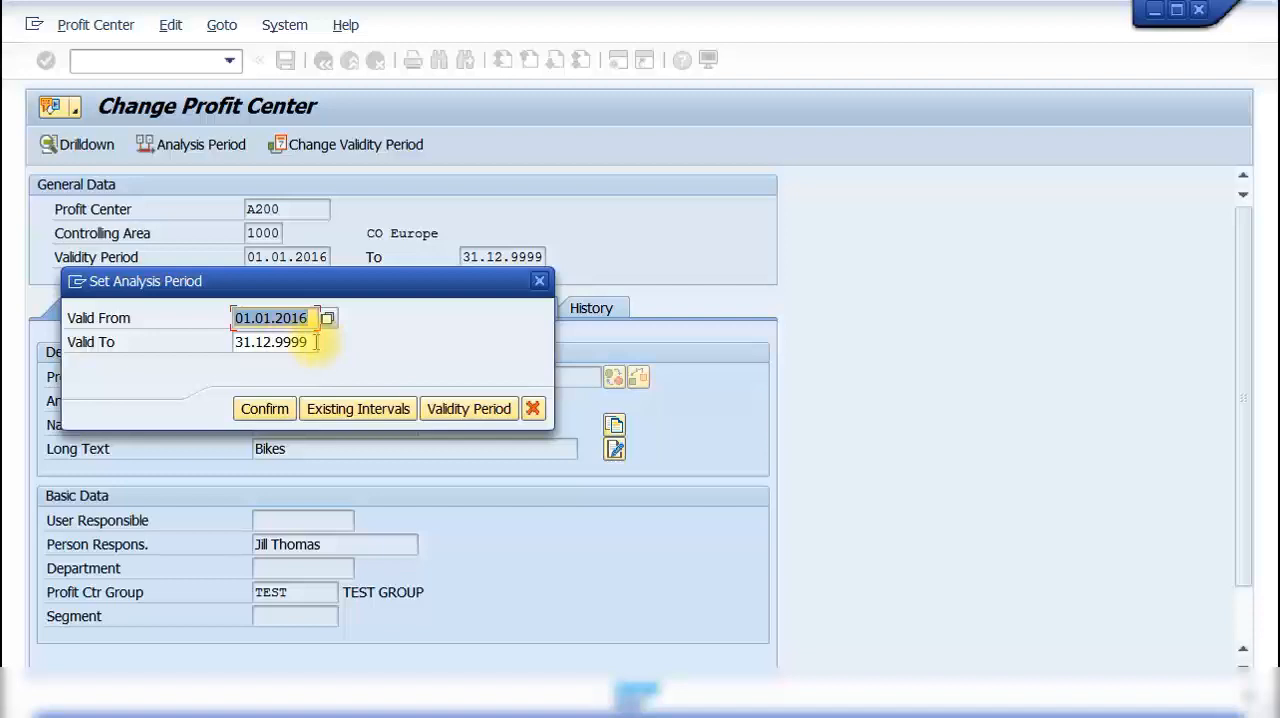
drag(316, 342, 276, 342)
click(538, 284)
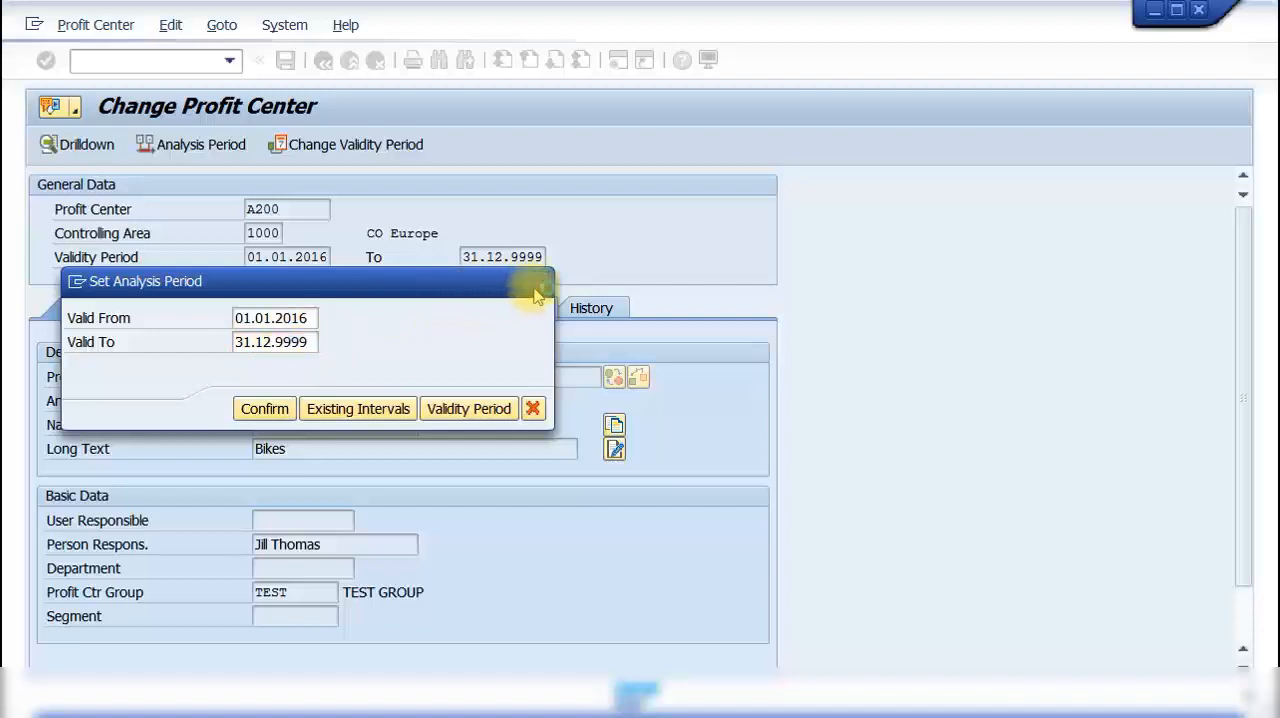
click(580, 312)
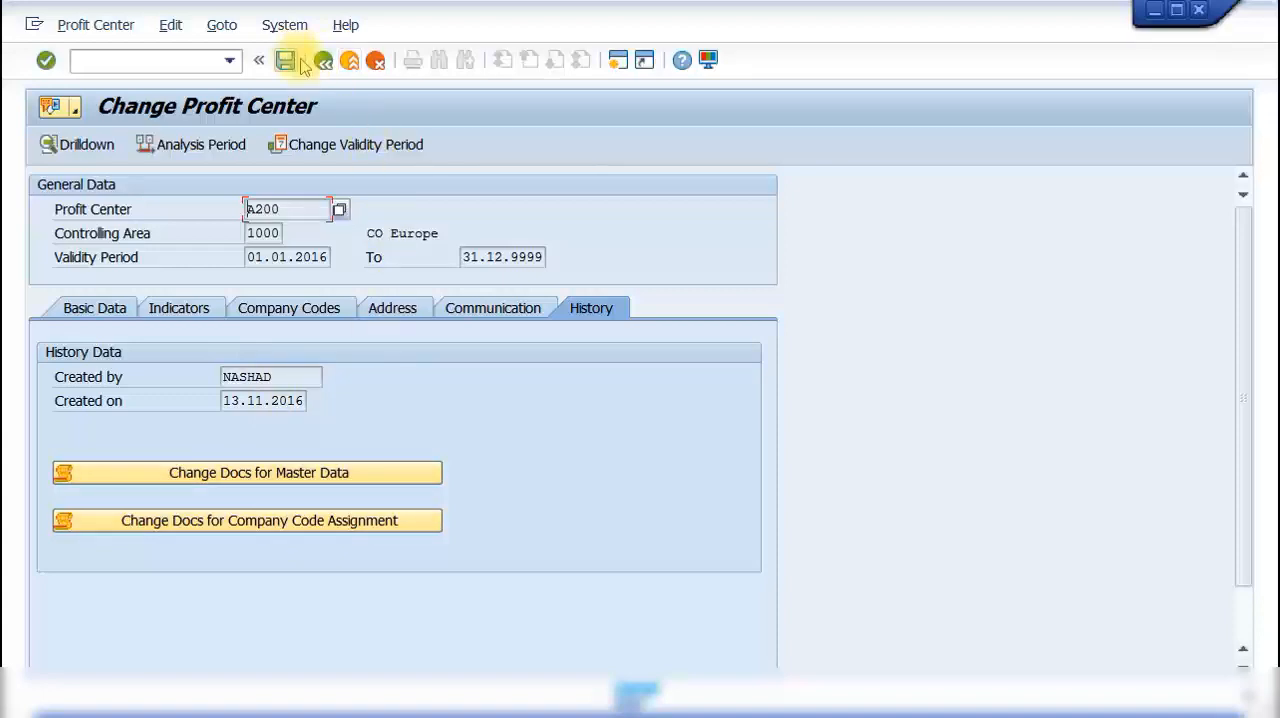
click(322, 64)
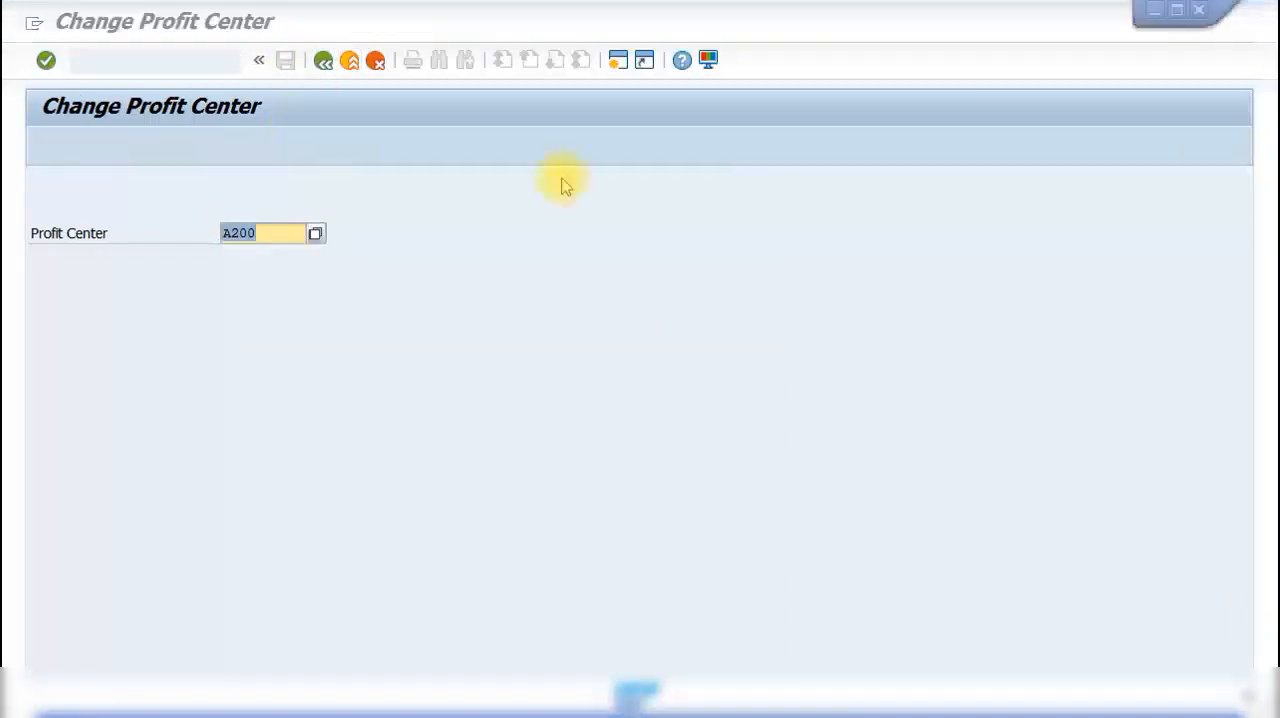
Step: Set the controlling area to 1000, save the setting and leave profit center maintenance
mouse_move(457, 20)
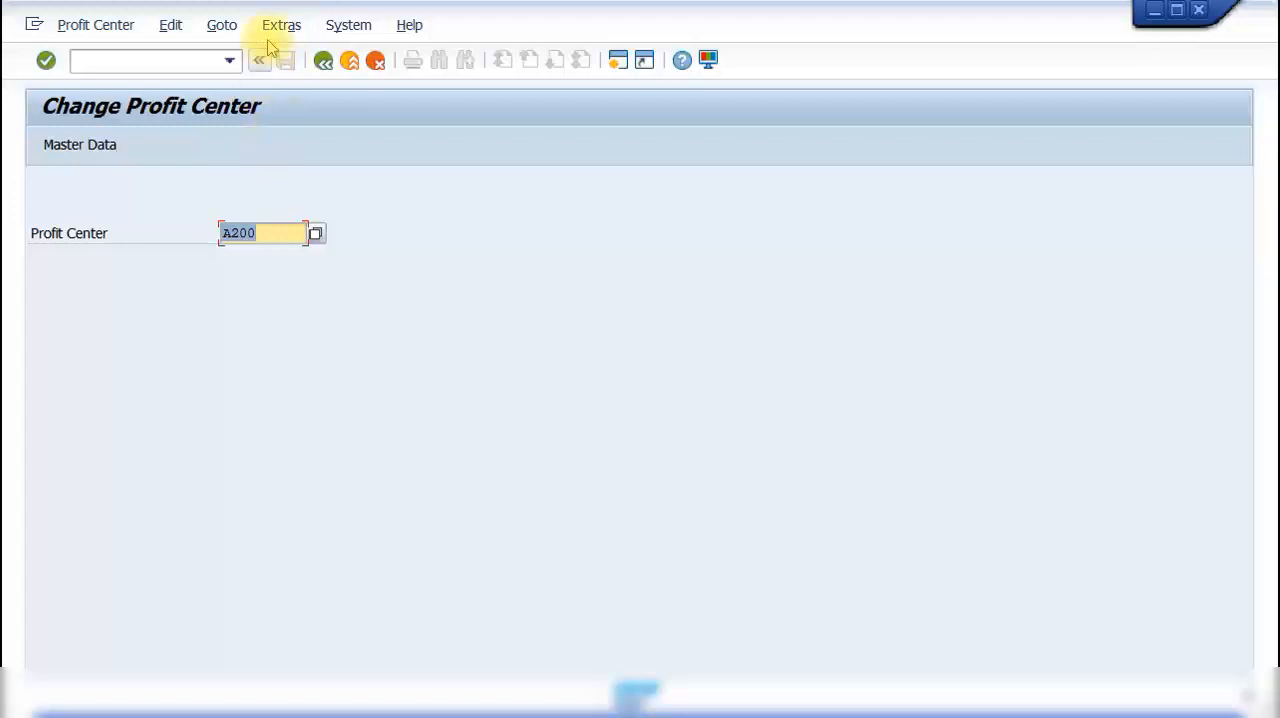
click(281, 28)
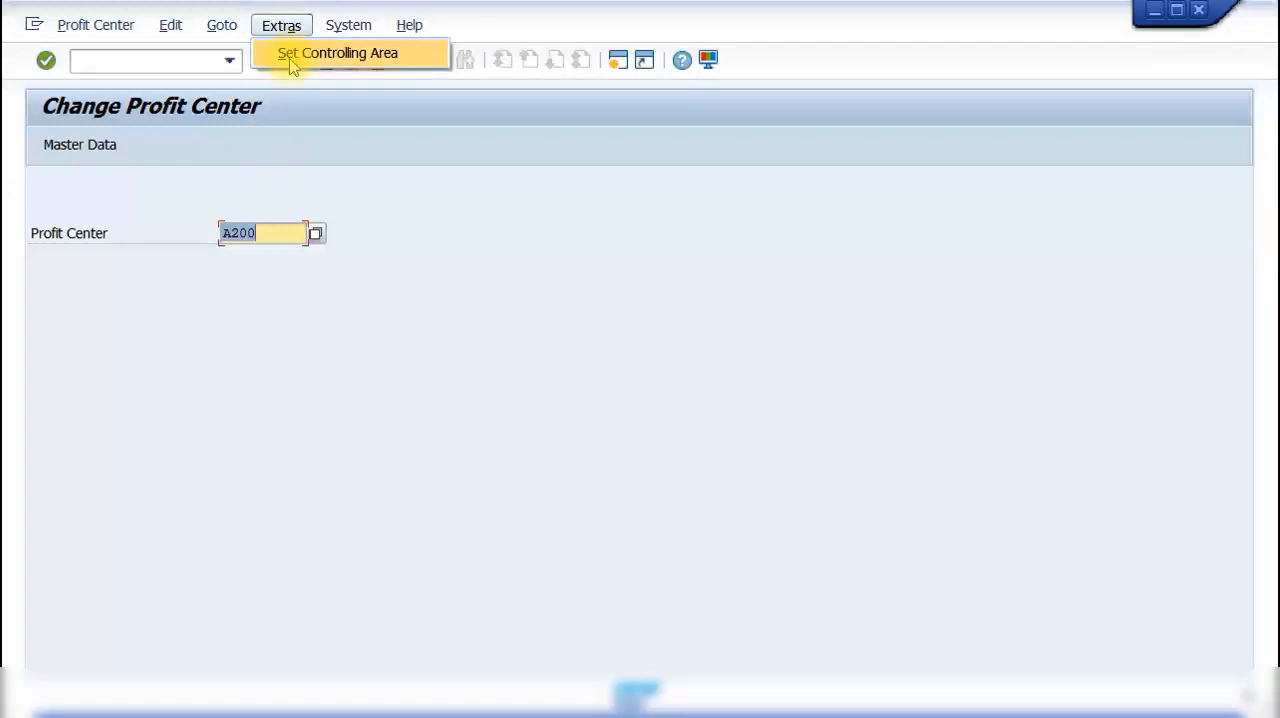
click(286, 54)
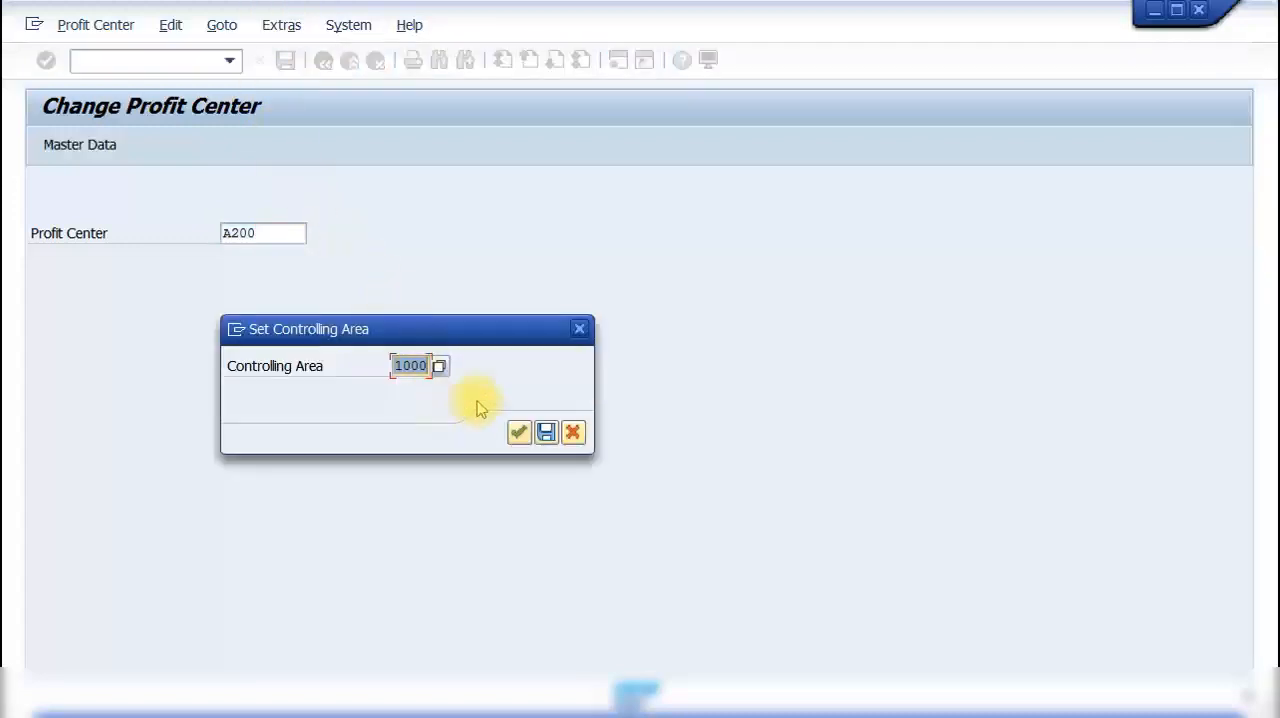
text(1000)
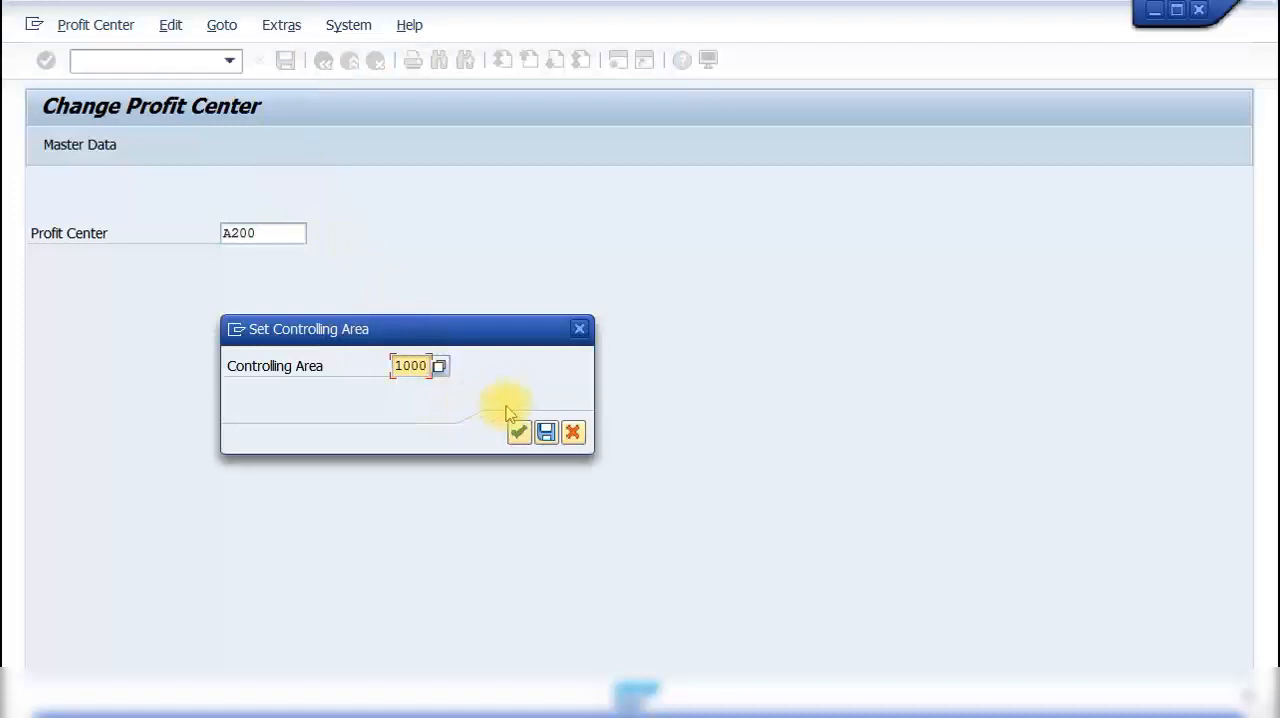
click(545, 431)
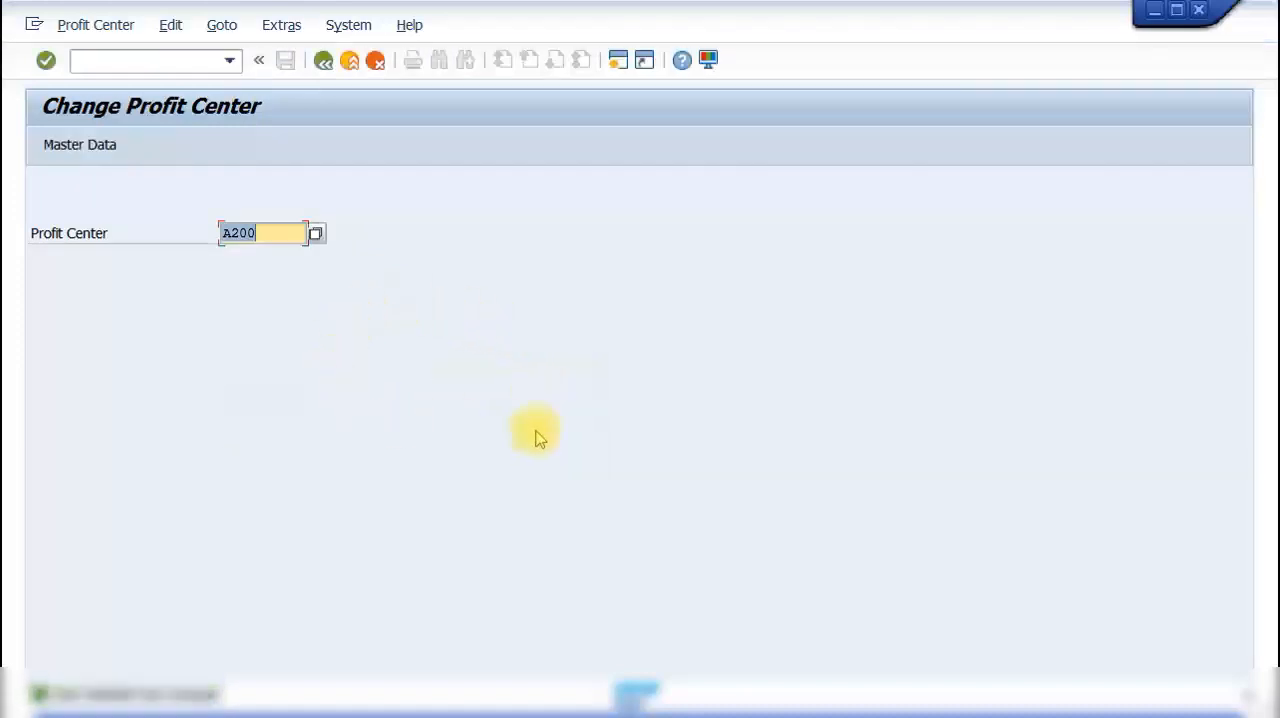
click(326, 60)
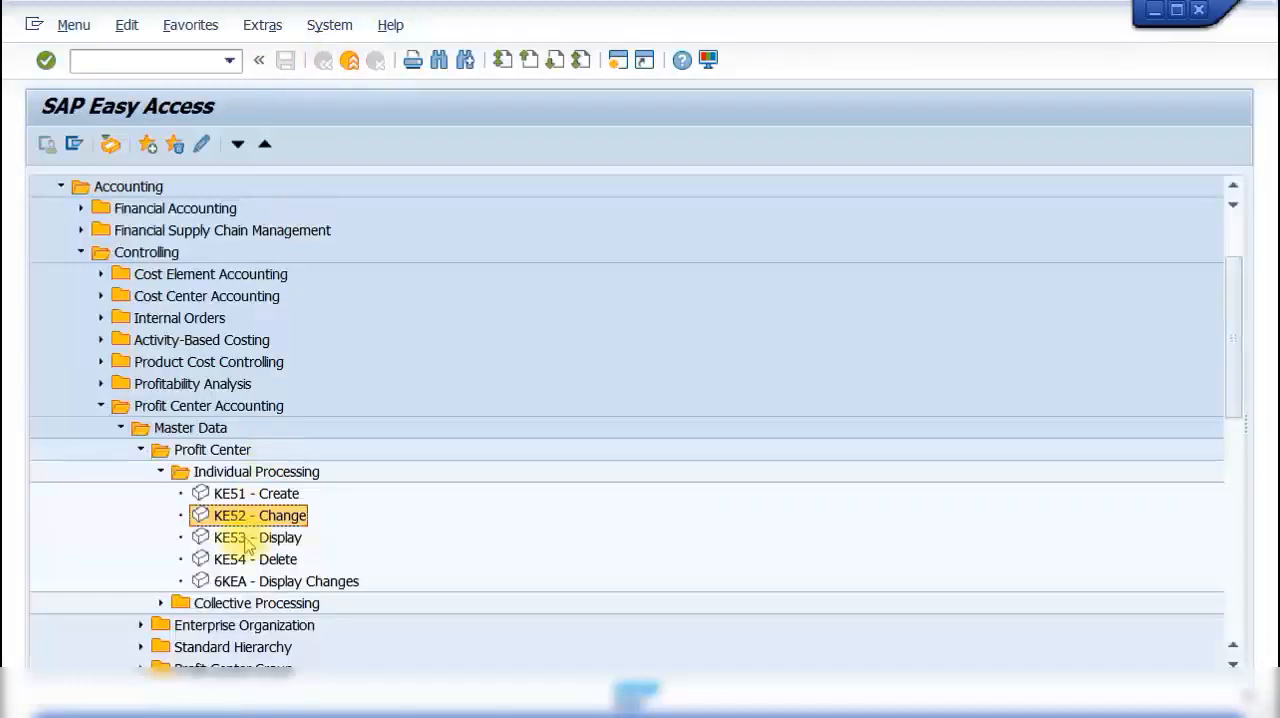
Step: Display the master data of profit center A200 to review its basic data, and go back
double_click(262, 541)
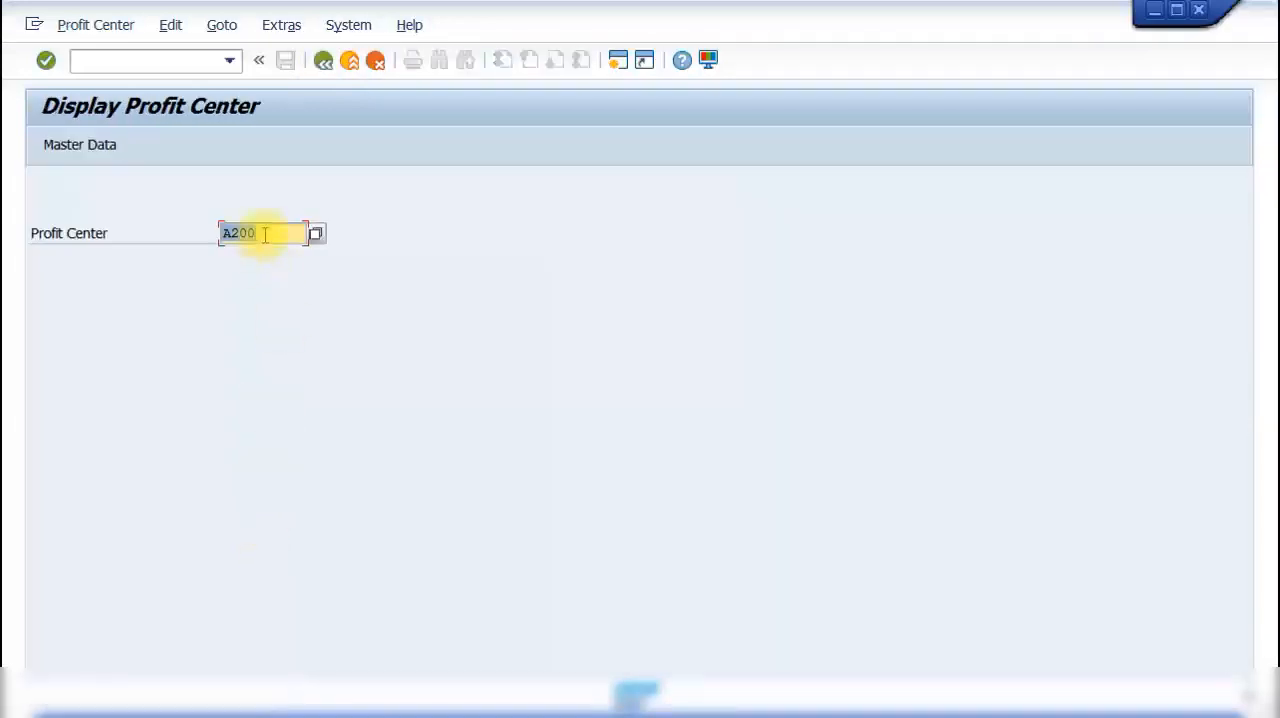
key(Return)
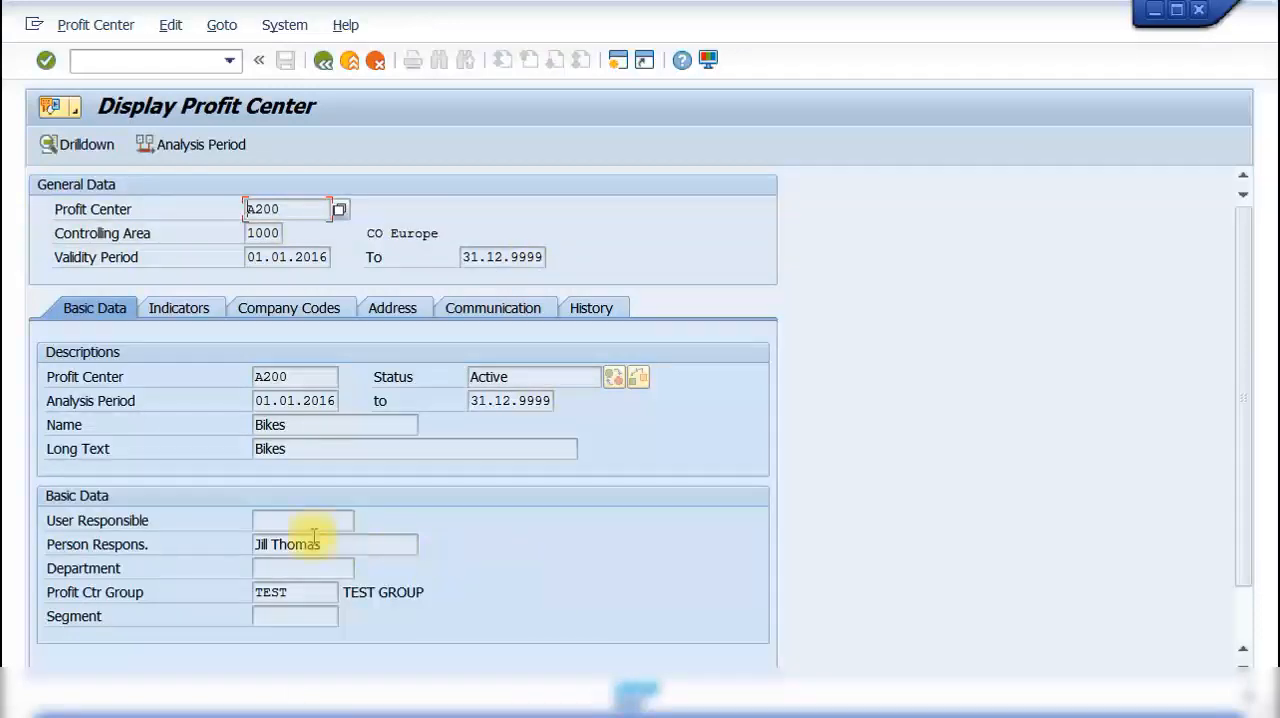
click(322, 61)
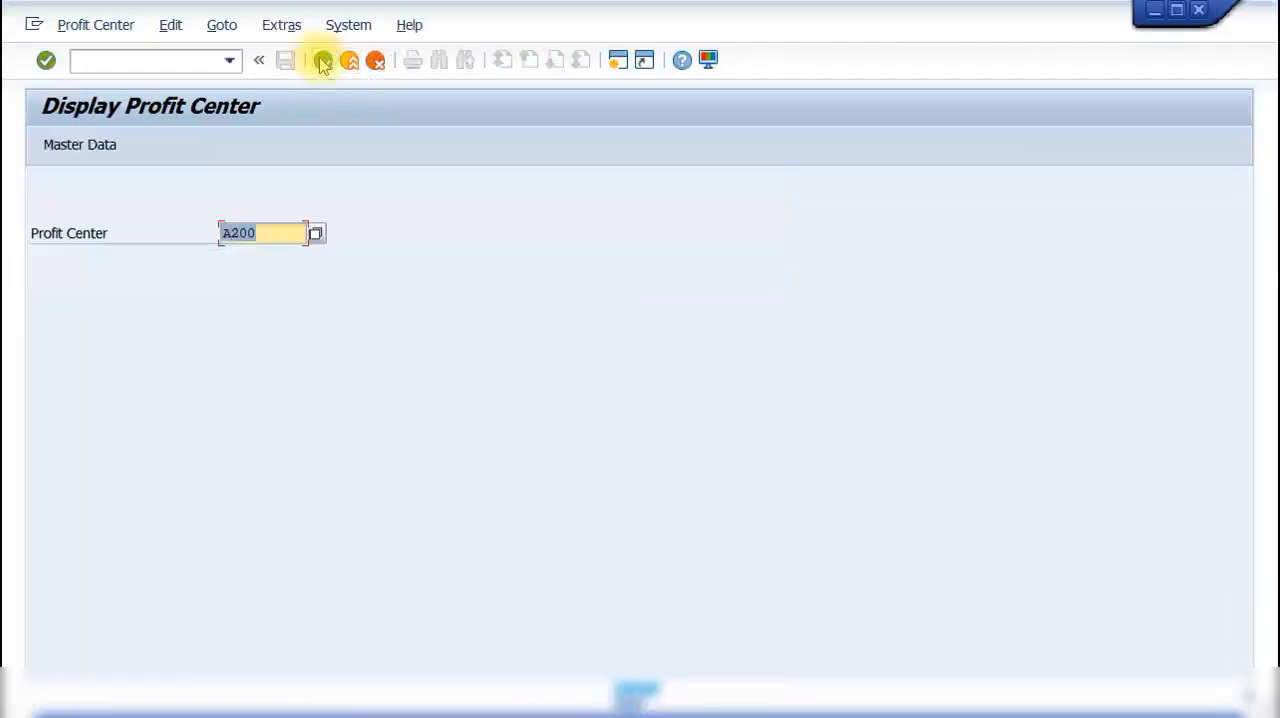
Step: Open the master data of profit center A200 in the KE54 Delete transaction and mark it for deletion
click(322, 61)
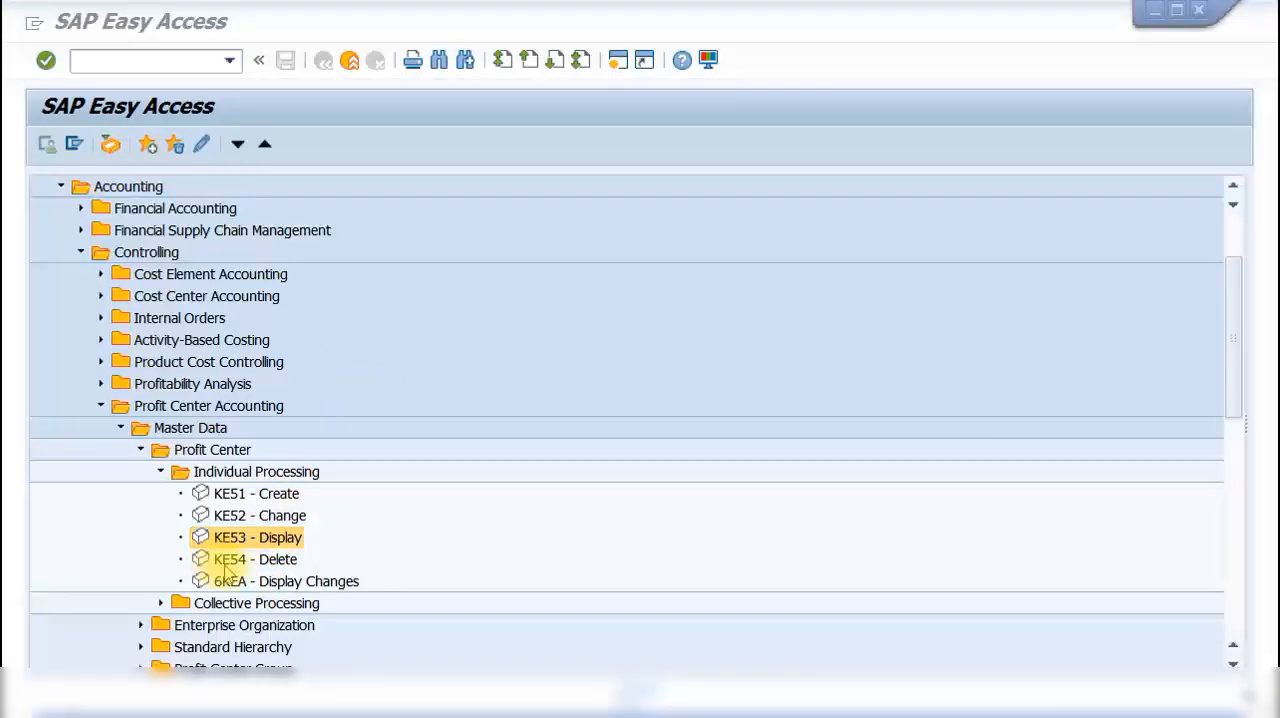
click(279, 563)
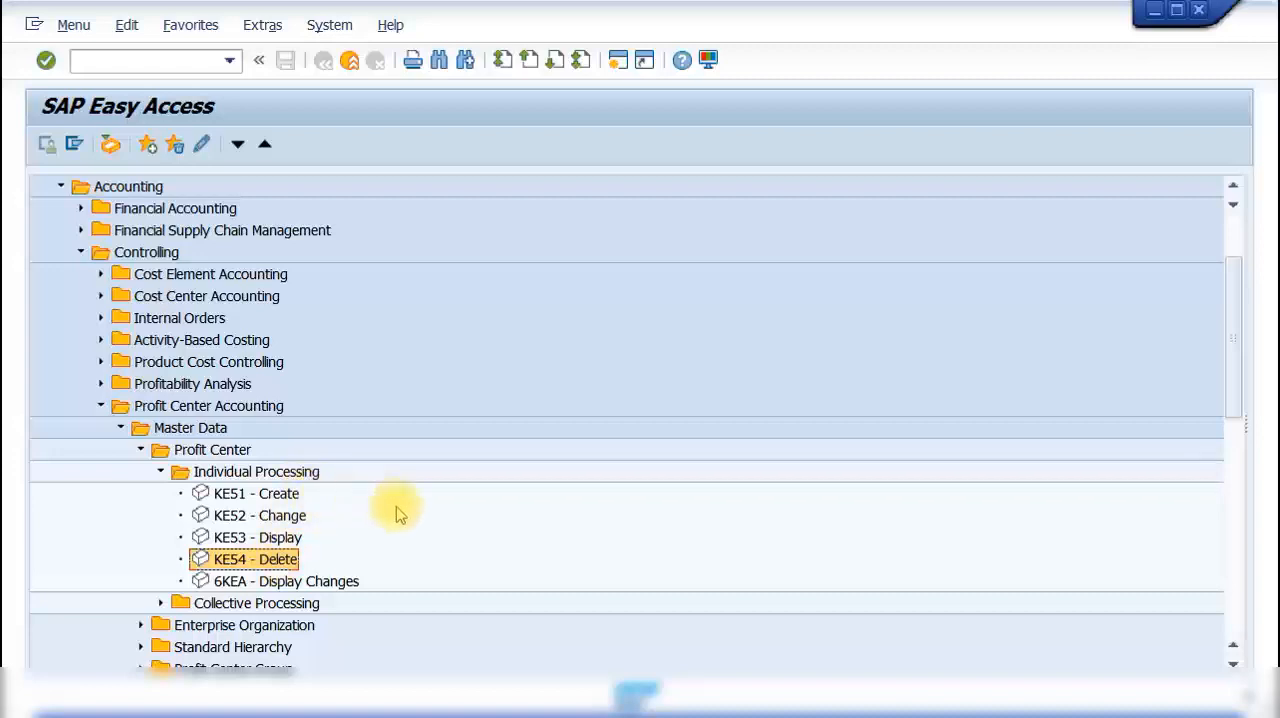
double_click(258, 560)
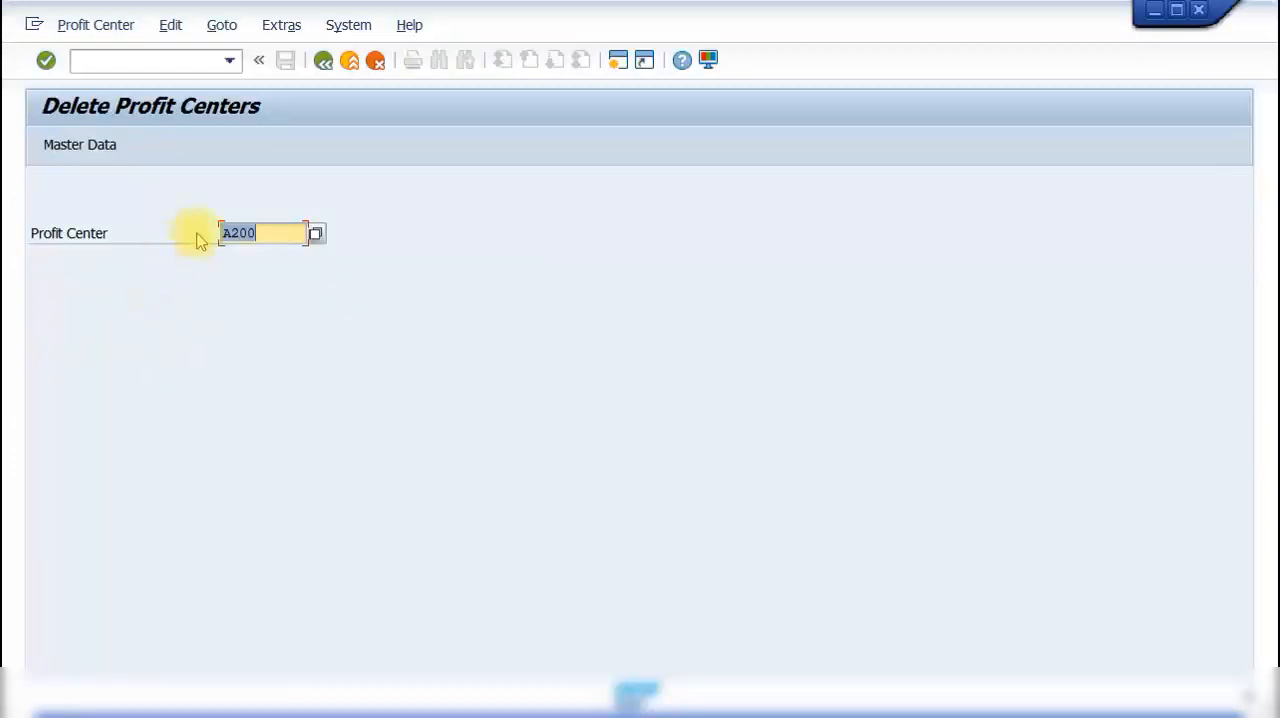
key(Return)
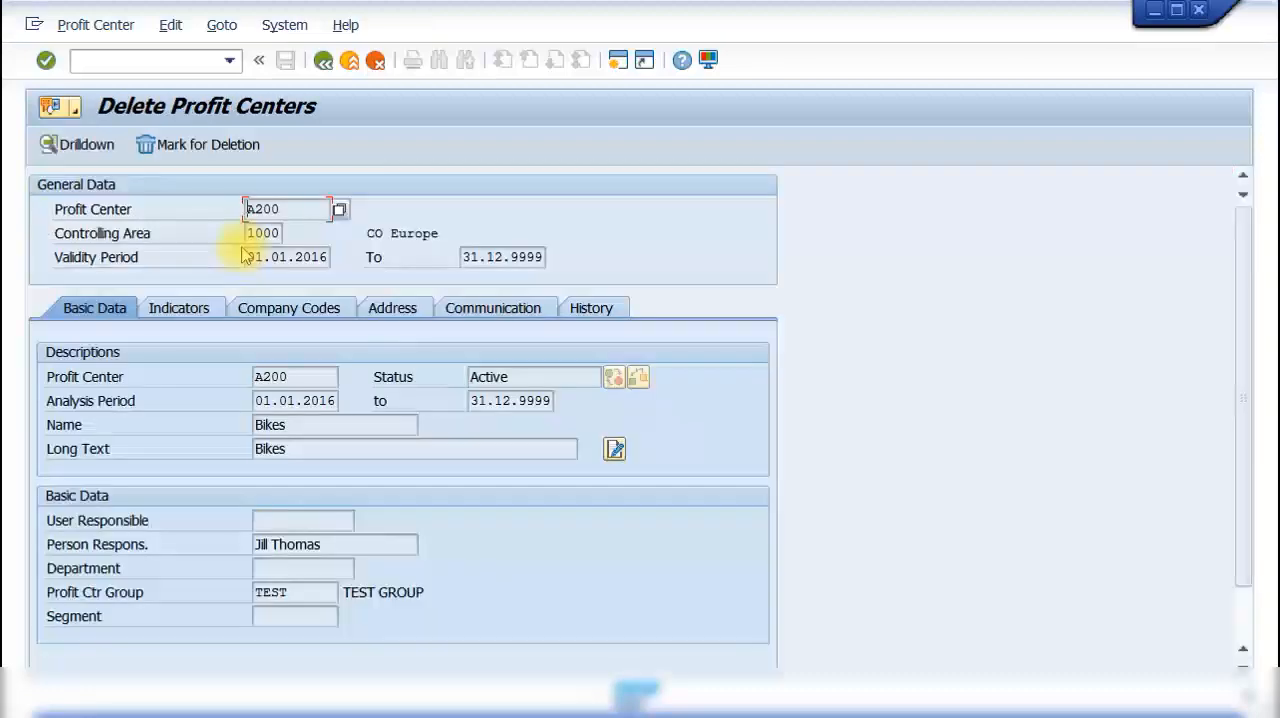
click(183, 148)
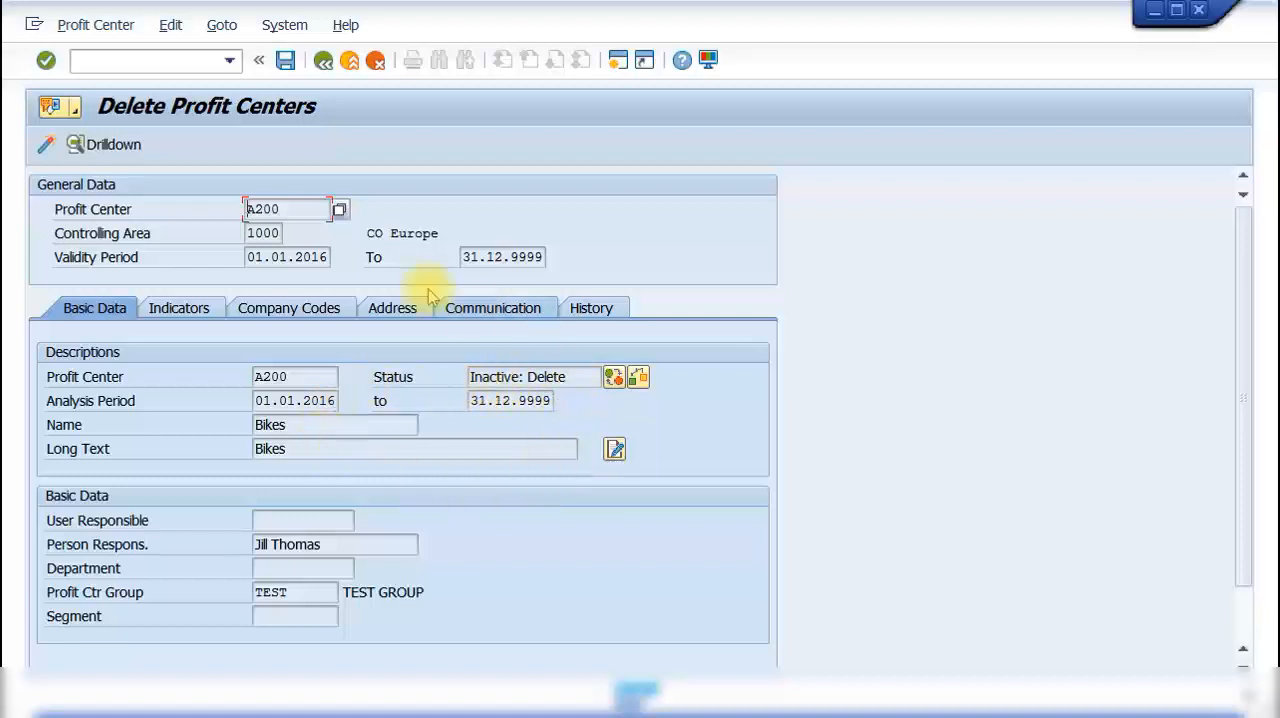
Step: Start activating the deletion of profit center A200, and decline the request to really delete it
click(47, 147)
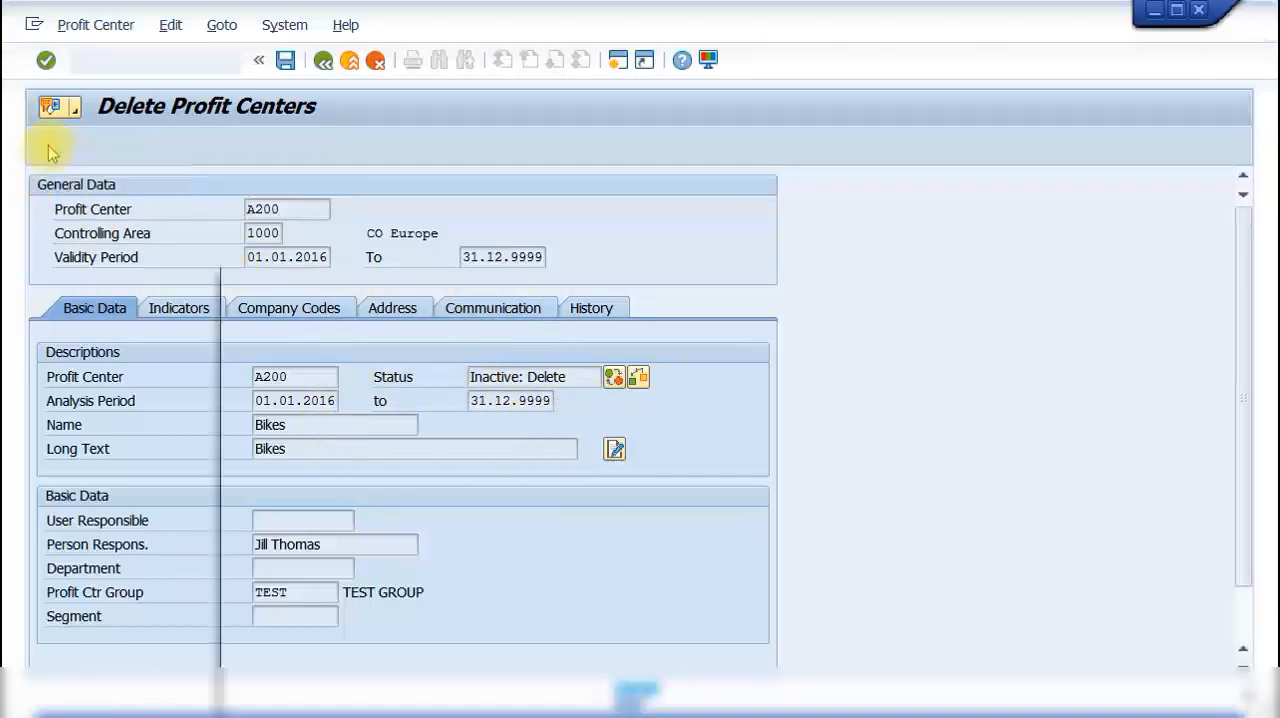
drag(483, 270, 477, 128)
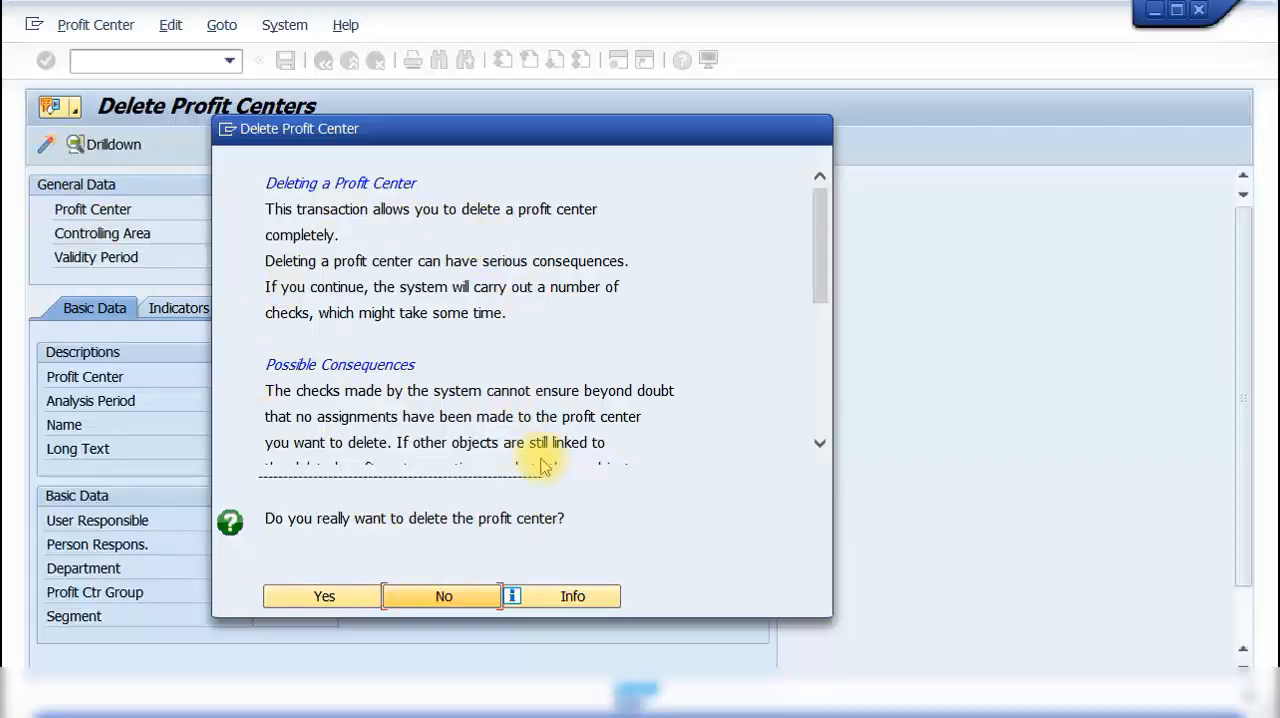
click(440, 598)
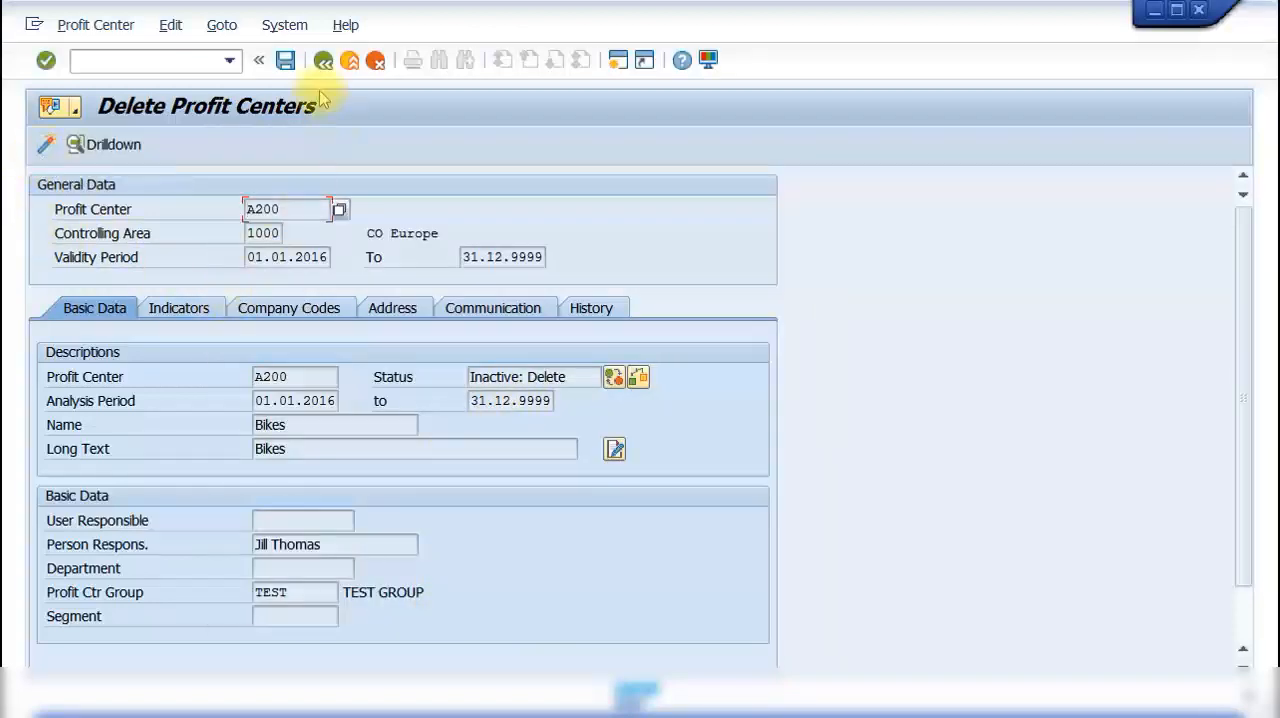
Step: Save the deletion mark of profit center A200 without activating it, and leave its master data
click(285, 62)
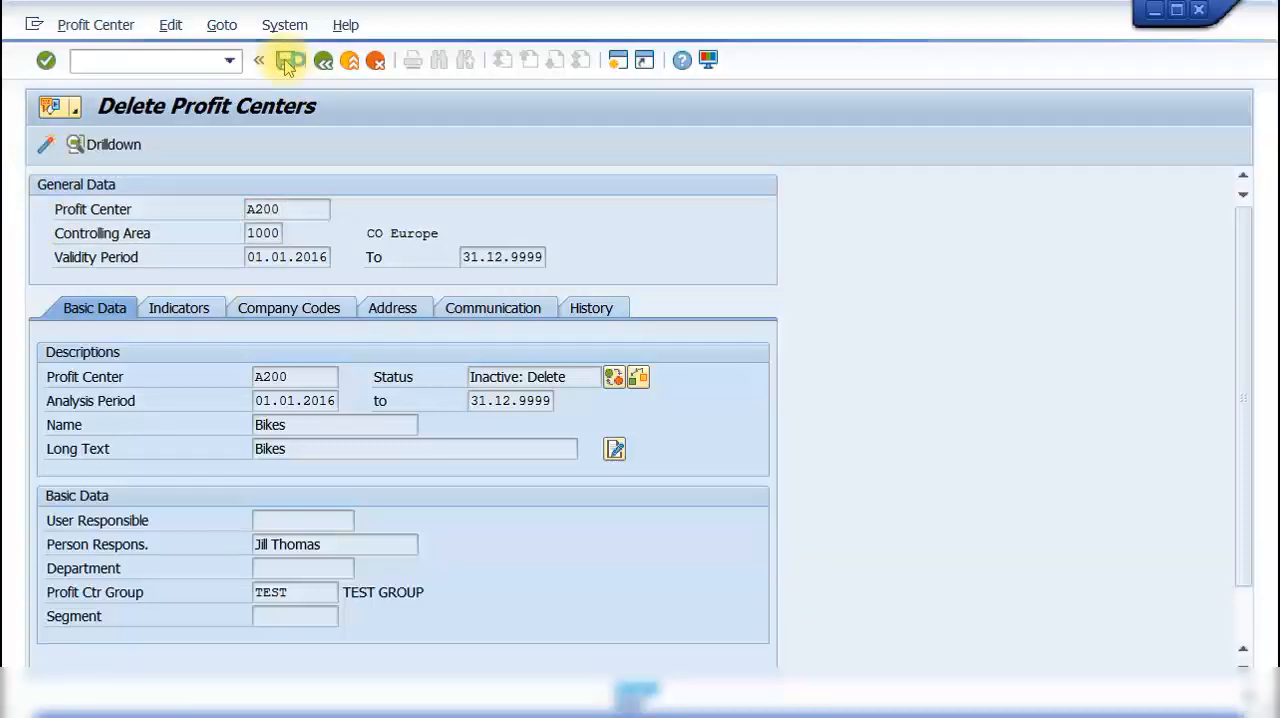
click(552, 627)
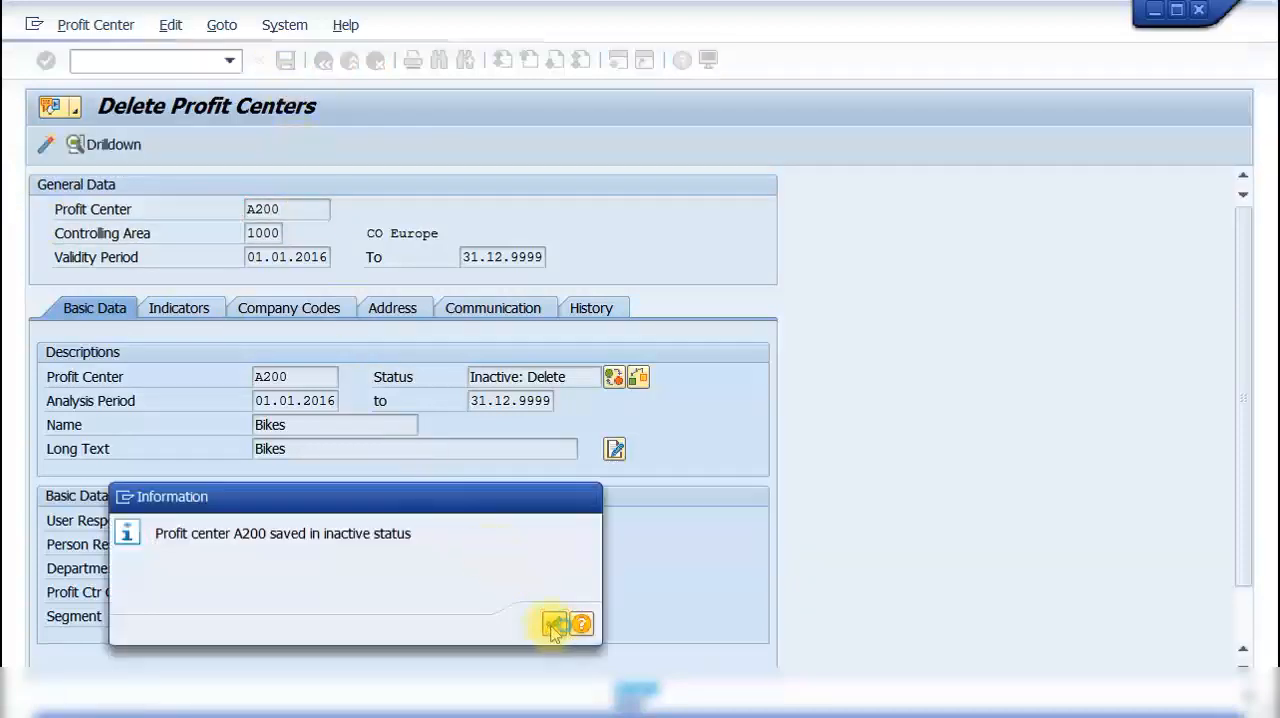
click(323, 62)
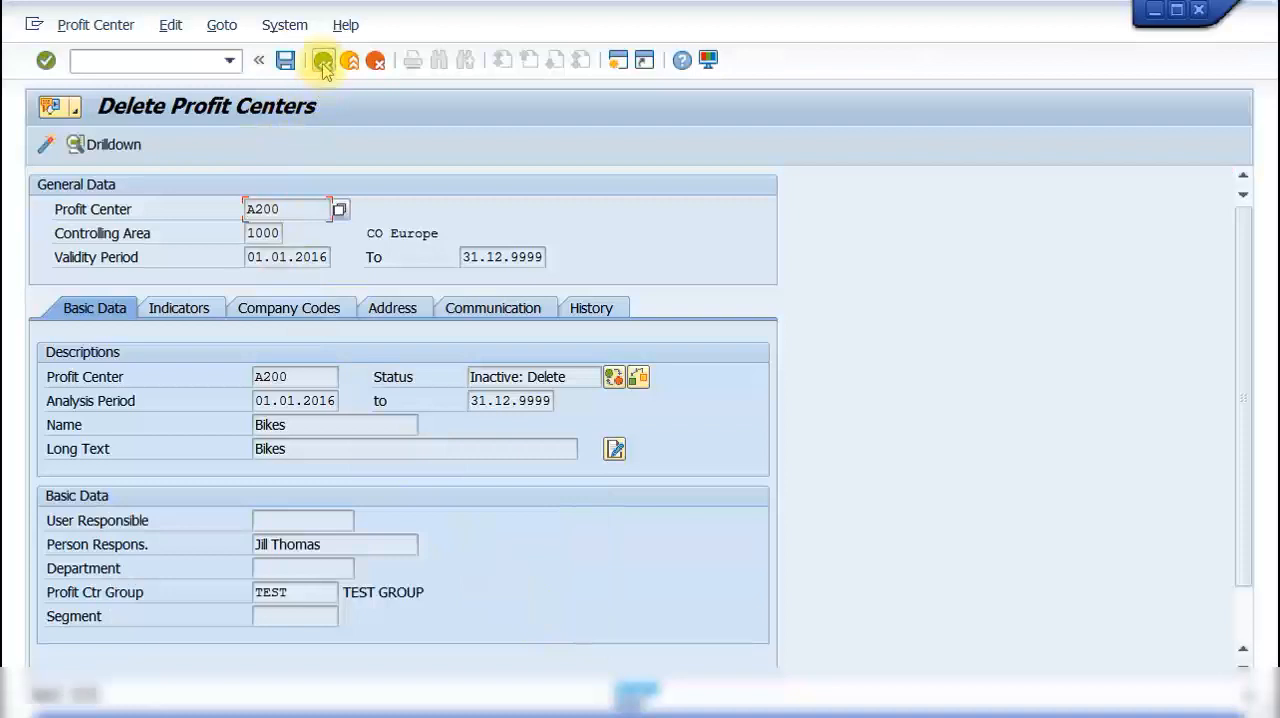